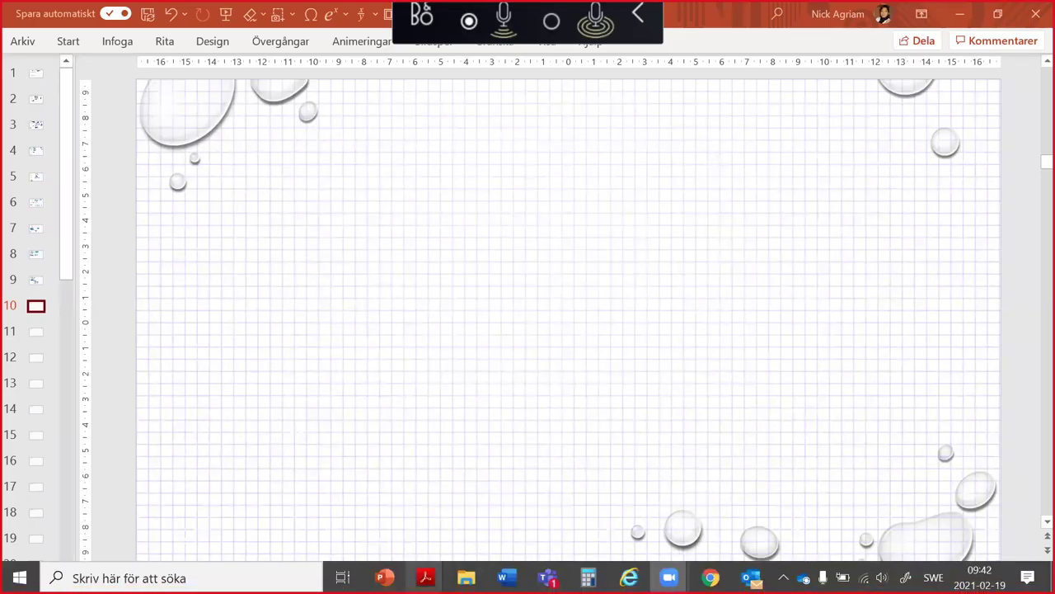
In PowerPoint, handwrite the title "Ekvationer med x i båda led:" at the top of the grid slide
click(384, 577)
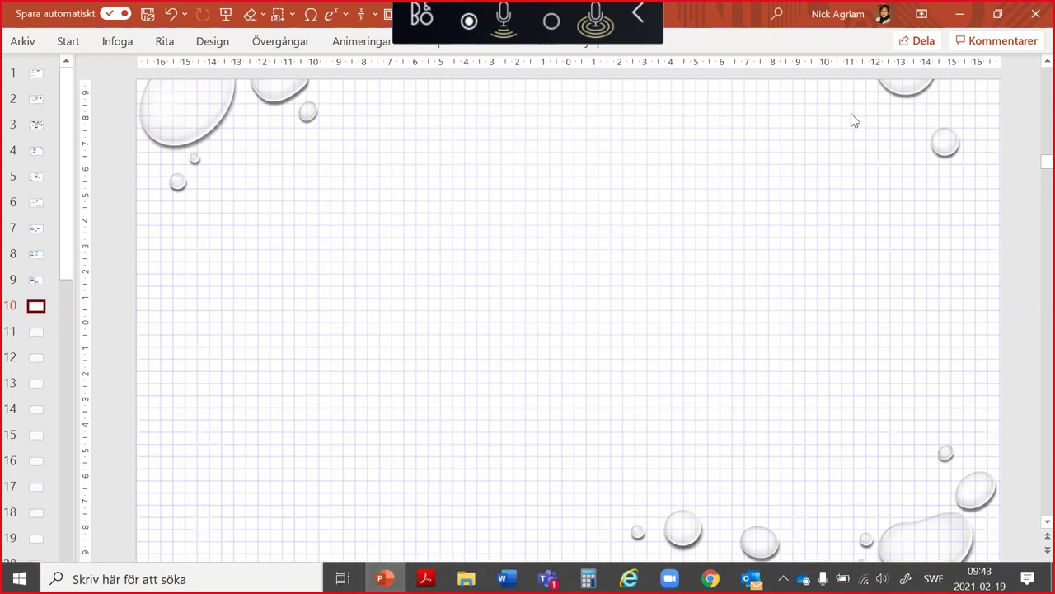
mouse_move(178, 94)
mouse_down()
mouse_move(188, 120)
mouse_move(187, 108)
mouse_up()
mouse_move(178, 96)
mouse_down()
mouse_move(189, 94)
mouse_move(192, 121)
mouse_move(220, 106)
mouse_move(232, 120)
mouse_up()
mouse_move(240, 92)
mouse_down()
mouse_move(241, 123)
mouse_move(250, 98)
mouse_move(253, 121)
mouse_move(262, 120)
mouse_up()
drag(267, 109, 289, 120)
drag(290, 109, 334, 121)
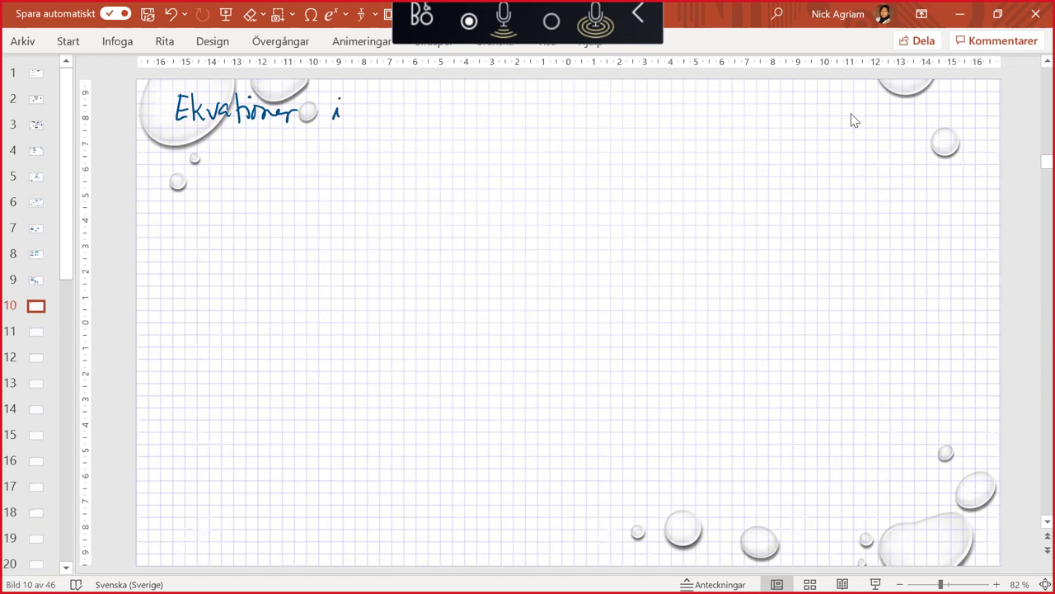
key(ctrl+z)
mouse_move(329, 119)
mouse_down()
mouse_move(340, 109)
mouse_move(361, 116)
mouse_move(369, 92)
mouse_move(372, 121)
mouse_move(499, 116)
mouse_move(497, 96)
mouse_move(519, 116)
mouse_move(552, 102)
mouse_move(552, 118)
mouse_up()
drag(554, 109, 578, 117)
drag(579, 106, 580, 114)
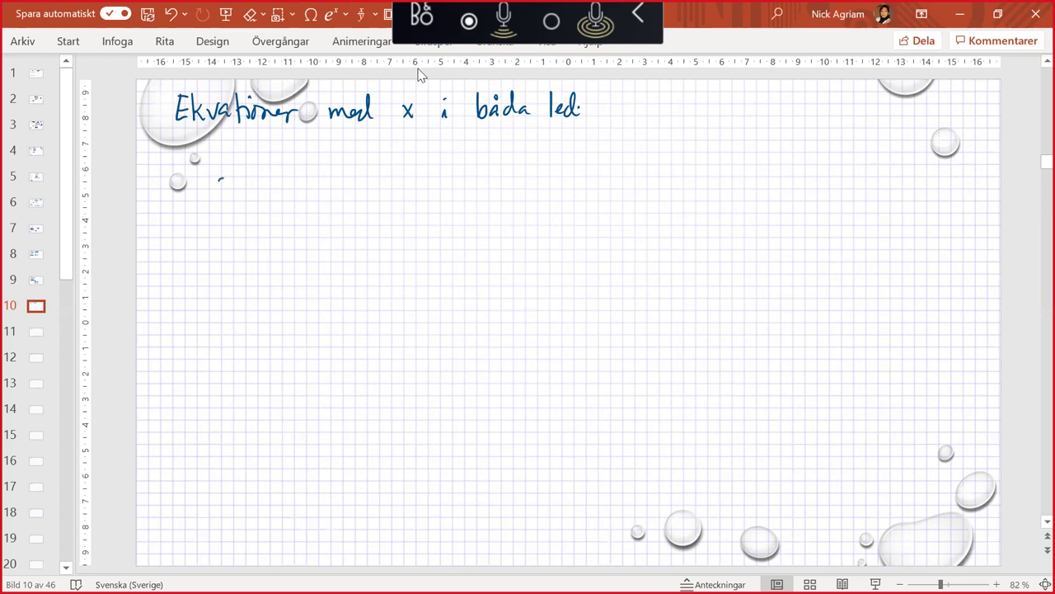
Handwrite the start of the first equation, 3x + 5 =, below the title
mouse_move(220, 178)
mouse_down()
mouse_move(216, 198)
mouse_move(239, 195)
mouse_up()
mouse_move(240, 181)
mouse_down()
mouse_move(229, 194)
mouse_move(263, 187)
mouse_move(259, 194)
mouse_move(280, 188)
mouse_move(282, 199)
mouse_move(293, 178)
mouse_up()
drag(310, 183, 320, 183)
drag(310, 190, 355, 194)
Finish the equation's right side as 2x + 9, undoing a wrong stroke
drag(358, 180, 371, 194)
mouse_move(371, 180)
mouse_down()
mouse_move(357, 194)
mouse_move(426, 183)
mouse_move(421, 200)
mouse_up()
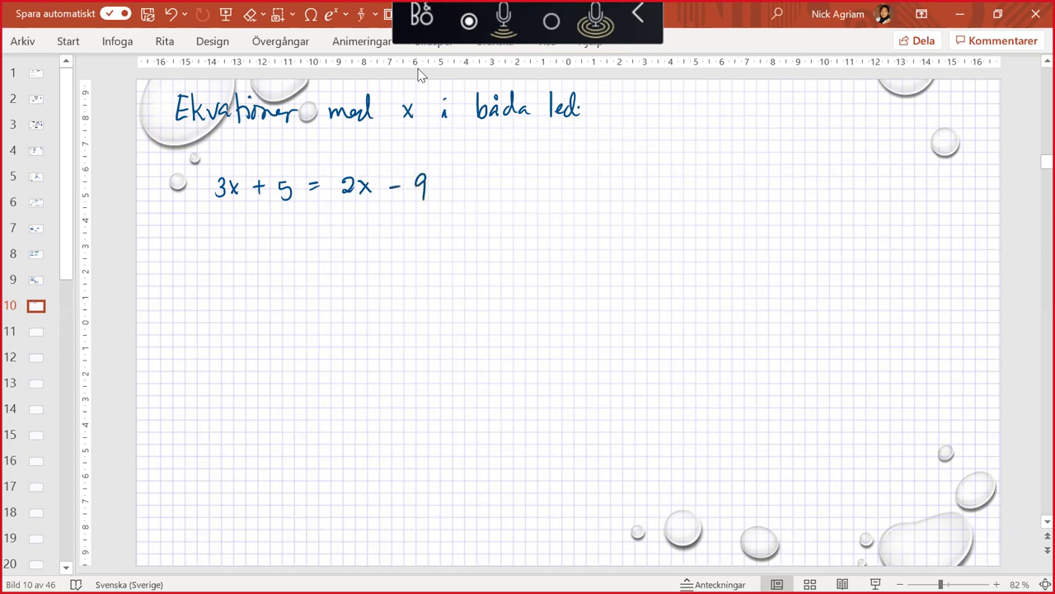
key(ctrl+z)
key(ctrl+z)
mouse_move(390, 190)
mouse_down()
mouse_move(405, 189)
mouse_move(399, 200)
mouse_move(426, 183)
mouse_move(421, 203)
mouse_up()
Ink −5 on both sides, cross out the fives, and write 3x = 2x + 4
mouse_move(256, 213)
mouse_down()
mouse_move(277, 227)
mouse_move(288, 209)
mouse_up()
mouse_move(432, 196)
mouse_down()
mouse_move(455, 207)
mouse_move(464, 189)
mouse_up()
drag(259, 171, 289, 228)
drag(227, 260, 226, 278)
mouse_move(241, 262)
mouse_down()
mouse_move(256, 274)
mouse_move(242, 276)
mouse_move(284, 261)
mouse_up()
mouse_move(268, 270)
mouse_down()
mouse_move(324, 254)
mouse_move(328, 270)
mouse_up()
mouse_move(332, 258)
mouse_down()
mouse_move(344, 269)
mouse_move(334, 271)
mouse_move(404, 265)
mouse_up()
drag(401, 253, 401, 275)
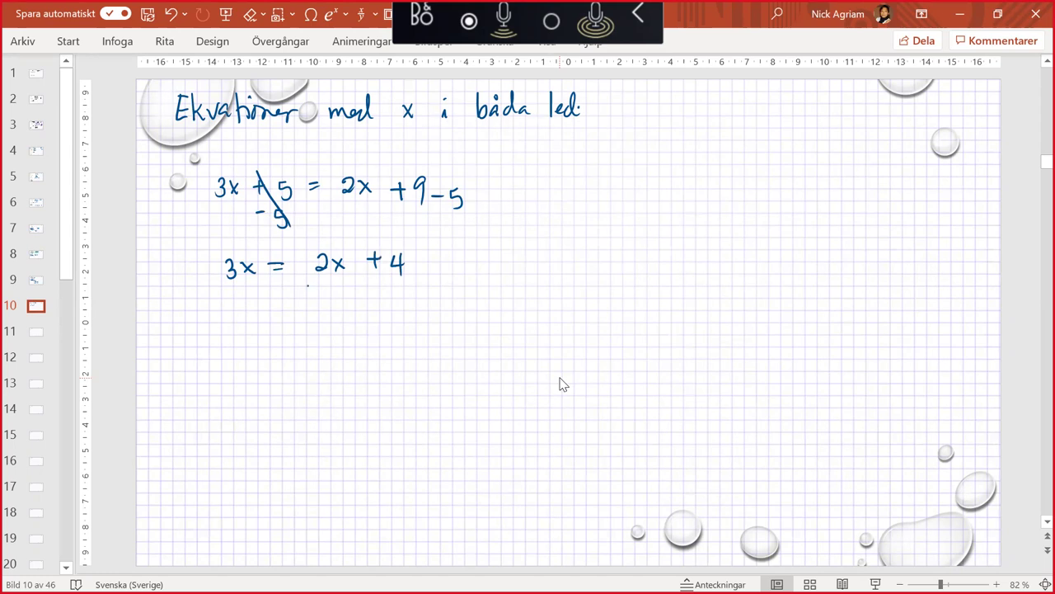
Ink −2x under both sides of 3x = 2x + 4, strike the 2x terms, and write x = 4
drag(307, 285, 318, 285)
mouse_move(323, 280)
mouse_down()
mouse_move(349, 297)
mouse_move(341, 300)
mouse_up()
drag(226, 295, 259, 312)
mouse_move(259, 301)
mouse_down()
mouse_move(250, 314)
mouse_move(213, 302)
mouse_up()
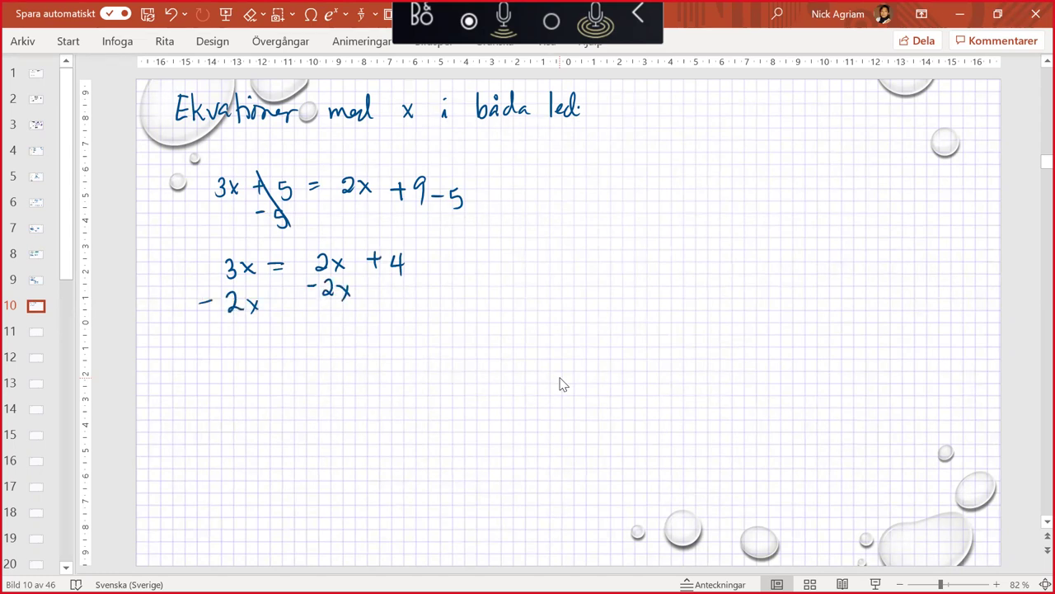
drag(305, 244, 356, 315)
drag(245, 350, 257, 365)
mouse_move(258, 350)
mouse_down()
mouse_move(246, 365)
mouse_move(292, 354)
mouse_move(322, 359)
mouse_move(317, 369)
mouse_up()
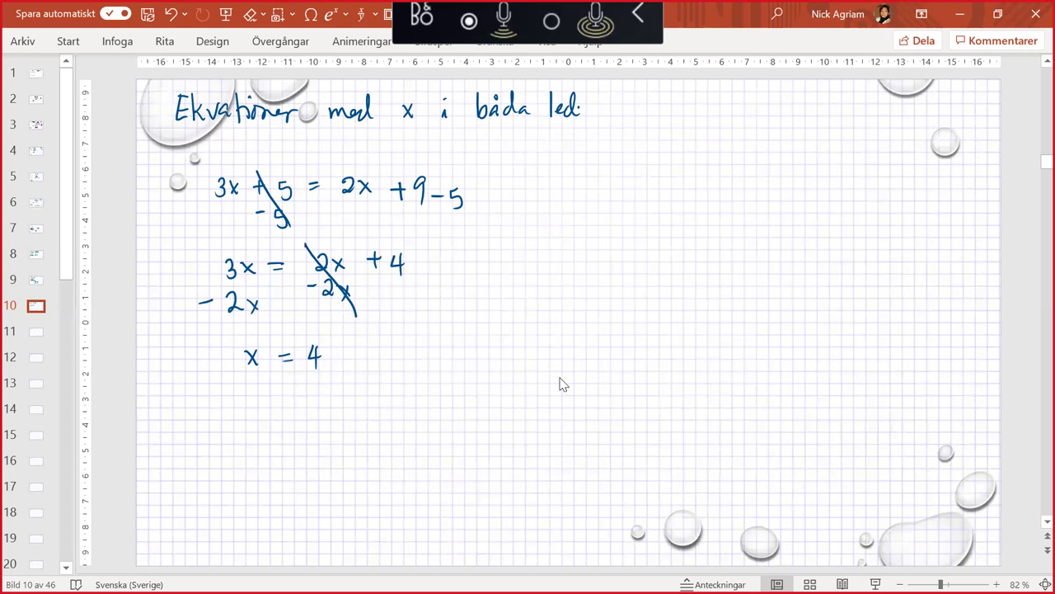
Rewrite the original equation 3x+5 = 2x+9 as the start of the check
mouse_move(200, 408)
mouse_down()
mouse_move(210, 415)
mouse_move(202, 428)
mouse_move(228, 428)
mouse_up()
mouse_move(228, 415)
mouse_down()
mouse_move(215, 428)
mouse_move(245, 420)
mouse_up()
mouse_move(239, 416)
mouse_down()
mouse_move(239, 428)
mouse_move(260, 410)
mouse_up()
mouse_move(252, 411)
mouse_down()
mouse_move(251, 429)
mouse_move(291, 416)
mouse_up()
drag(280, 422, 342, 429)
mouse_move(343, 418)
mouse_down()
mouse_move(327, 429)
mouse_move(366, 419)
mouse_up()
mouse_move(359, 414)
mouse_down()
mouse_move(359, 428)
mouse_move(384, 414)
mouse_move(382, 434)
mouse_up()
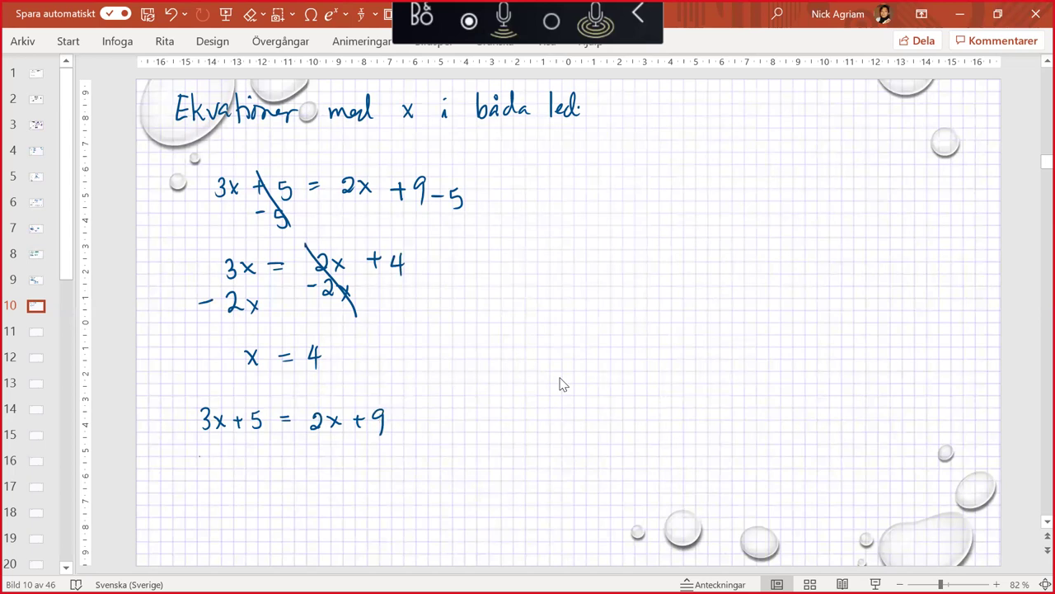
Substitute x = 4 to write 3·4+5 ≟ 2·4+9
mouse_move(198, 455)
mouse_down()
mouse_move(201, 470)
mouse_move(239, 469)
mouse_up()
click(218, 466)
drag(236, 458, 236, 474)
drag(244, 464, 257, 463)
mouse_move(251, 456)
mouse_down()
mouse_move(251, 470)
mouse_move(271, 469)
mouse_move(279, 453)
mouse_move(300, 457)
mouse_up()
drag(291, 463, 300, 463)
drag(314, 453, 324, 470)
click(330, 463)
mouse_move(340, 452)
mouse_down()
mouse_move(345, 471)
mouse_move(372, 461)
mouse_up()
drag(365, 452, 365, 468)
drag(391, 454, 387, 472)
drag(288, 435, 293, 444)
click(293, 449)
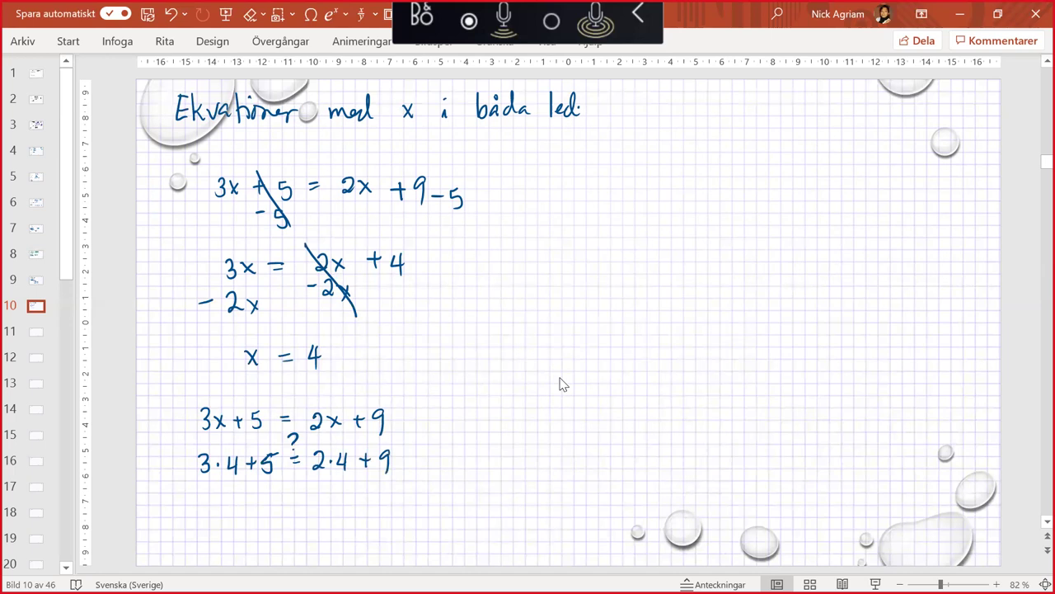
Write 12+5 ≟ 8+9 and 17 = 17, circle x = 4, and draw a vertical dividing line
mouse_move(215, 492)
mouse_down()
mouse_move(214, 514)
mouse_move(236, 512)
mouse_up()
drag(241, 503, 251, 502)
mouse_move(246, 496)
mouse_down()
mouse_move(246, 511)
mouse_move(297, 495)
mouse_up()
mouse_move(287, 501)
mouse_down()
mouse_move(299, 501)
mouse_move(293, 485)
mouse_move(328, 488)
mouse_up()
click(292, 487)
drag(341, 500, 355, 499)
mouse_move(347, 492)
mouse_down()
mouse_move(348, 508)
mouse_move(366, 515)
mouse_up()
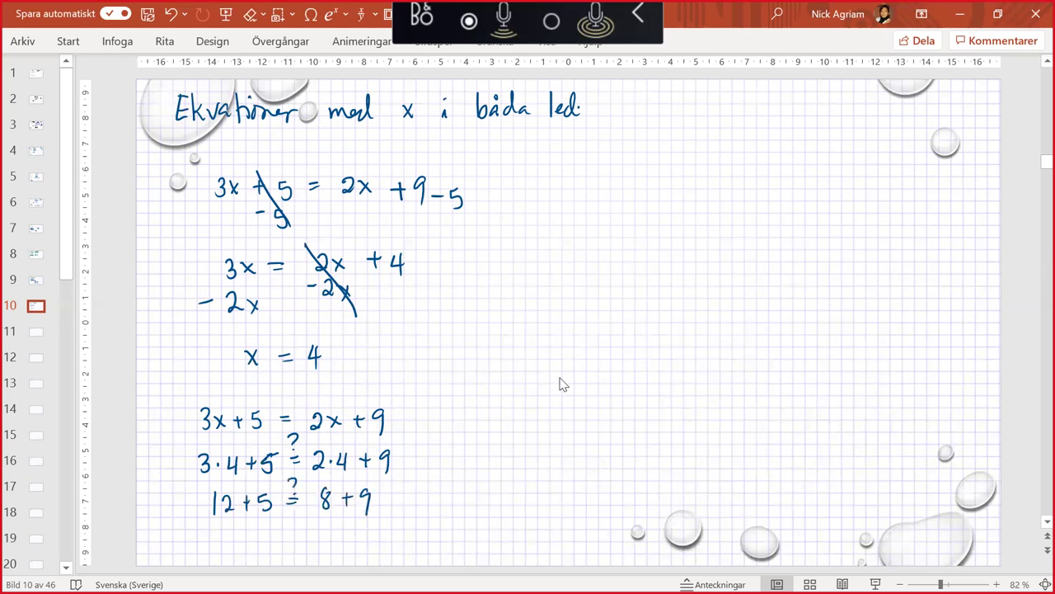
drag(240, 524, 241, 541)
drag(250, 526, 256, 546)
drag(279, 530, 291, 530)
drag(279, 537, 292, 537)
drag(297, 526, 308, 546)
mouse_move(321, 339)
mouse_down()
mouse_move(206, 376)
mouse_move(299, 328)
mouse_up()
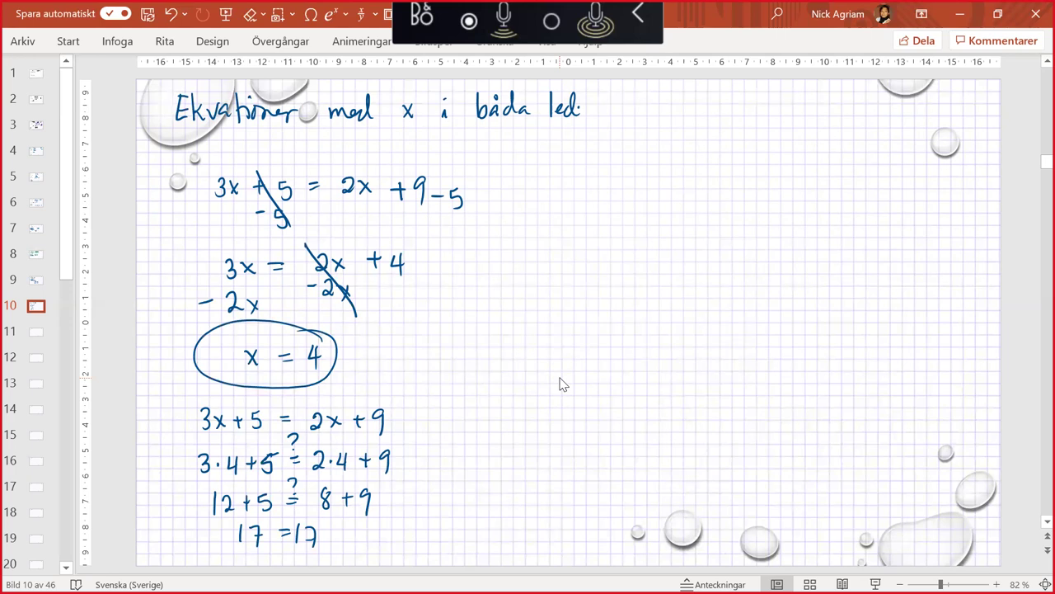
drag(498, 171, 498, 549)
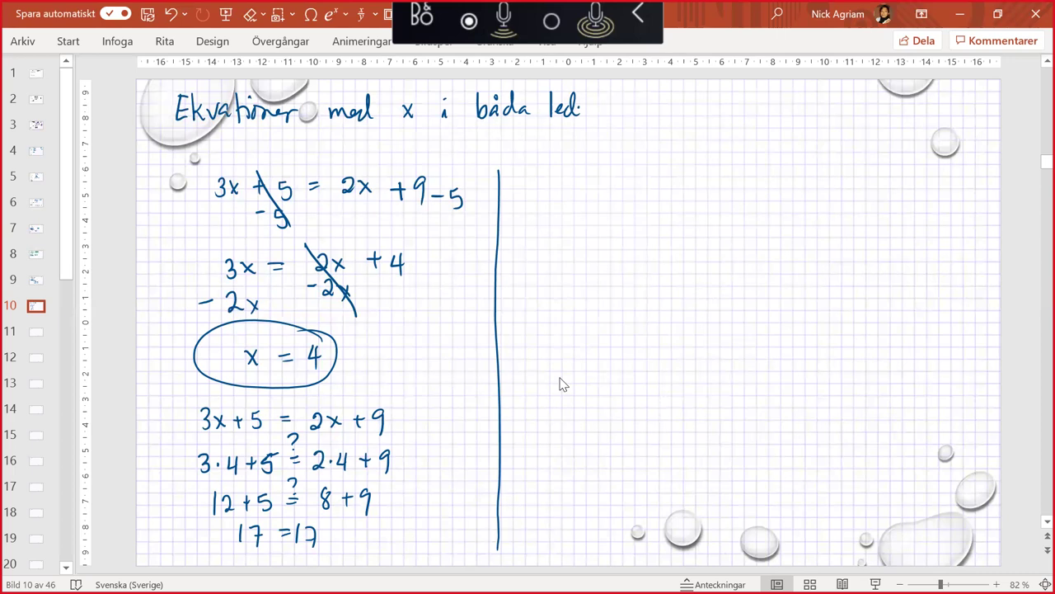
Handwrite 2x − 5 = −3x + 10 on the right half of the slide, undoing one wrong stroke
mouse_move(551, 185)
mouse_down()
mouse_move(560, 205)
mouse_move(611, 195)
mouse_up()
drag(638, 186, 629, 203)
mouse_move(703, 190)
mouse_down()
mouse_move(726, 189)
mouse_move(729, 201)
mouse_up()
mouse_move(731, 188)
mouse_down()
mouse_move(742, 201)
mouse_move(732, 202)
mouse_move(775, 192)
mouse_up()
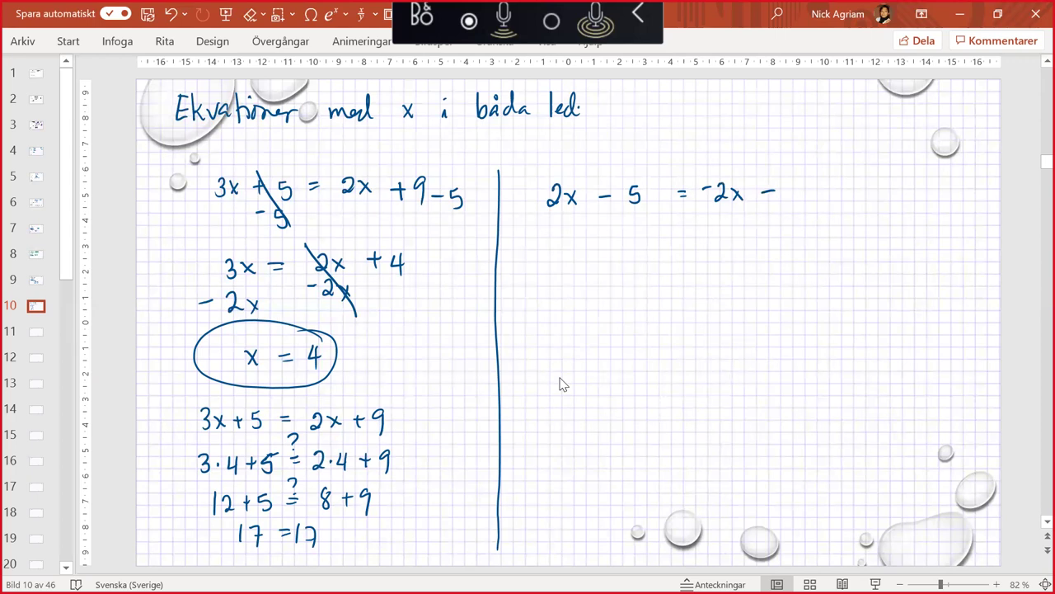
drag(783, 188, 793, 202)
key(ctrl+z)
key(ctrl+z)
key(ctrl+z)
key(ctrl+z)
key(ctrl+z)
key(ctrl+z)
key(ctrl+z)
drag(702, 195, 710, 195)
mouse_move(719, 186)
mouse_down()
mouse_move(719, 203)
mouse_move(745, 203)
mouse_up()
mouse_move(744, 190)
mouse_down()
mouse_move(733, 203)
mouse_move(769, 204)
mouse_up()
drag(785, 184, 786, 201)
drag(794, 187, 805, 188)
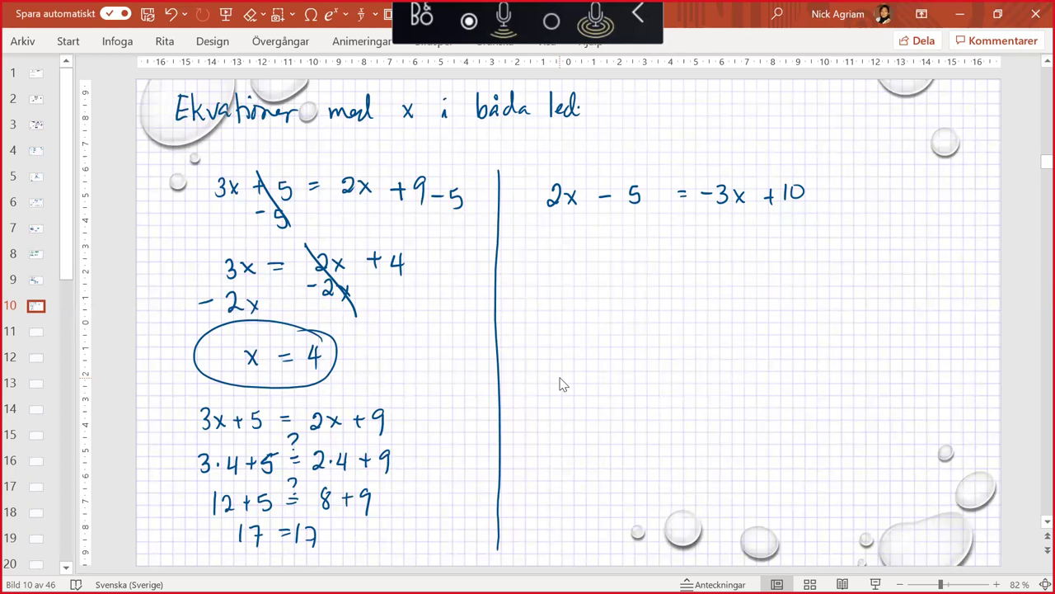
Ink +5 under −5 and after +10, then cross out −5 and +5
drag(612, 213, 612, 231)
drag(607, 222, 627, 233)
drag(629, 213, 640, 213)
drag(815, 192, 828, 192)
mouse_move(821, 186)
mouse_down()
mouse_move(821, 205)
mouse_move(846, 186)
mouse_move(835, 203)
mouse_up()
drag(599, 171, 644, 227)
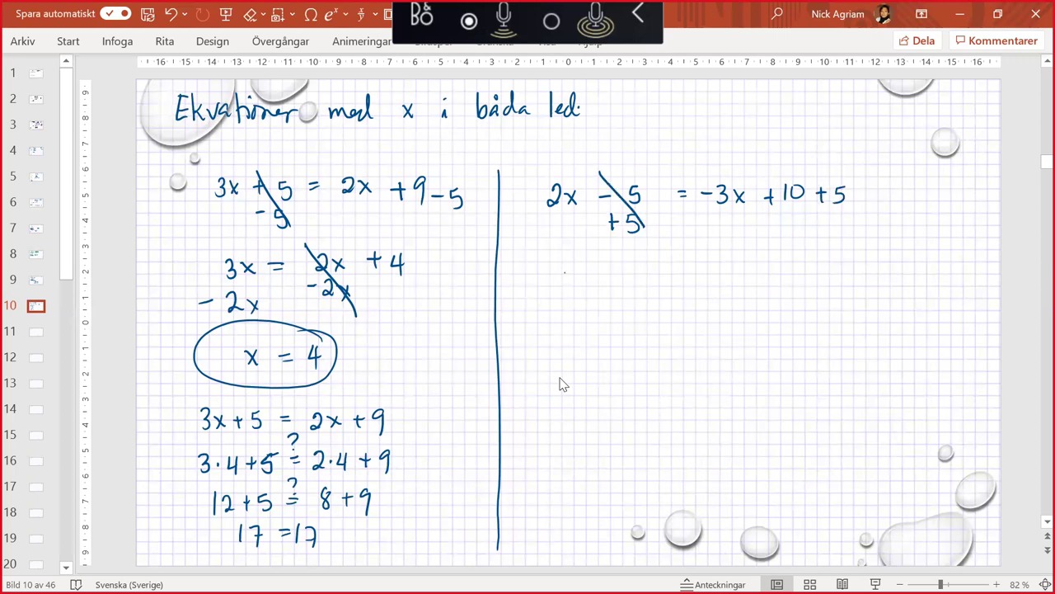
Write the simplified line 2x = −3x + 15 below
drag(559, 277, 586, 291)
mouse_move(585, 279)
mouse_down()
mouse_move(575, 291)
mouse_move(648, 281)
mouse_up()
mouse_move(632, 288)
mouse_down()
mouse_move(673, 281)
mouse_move(678, 292)
mouse_move(705, 291)
mouse_move(695, 291)
mouse_up()
drag(724, 283, 734, 282)
drag(730, 276, 730, 290)
mouse_move(748, 276)
mouse_down()
mouse_move(748, 290)
mouse_move(762, 287)
mouse_up()
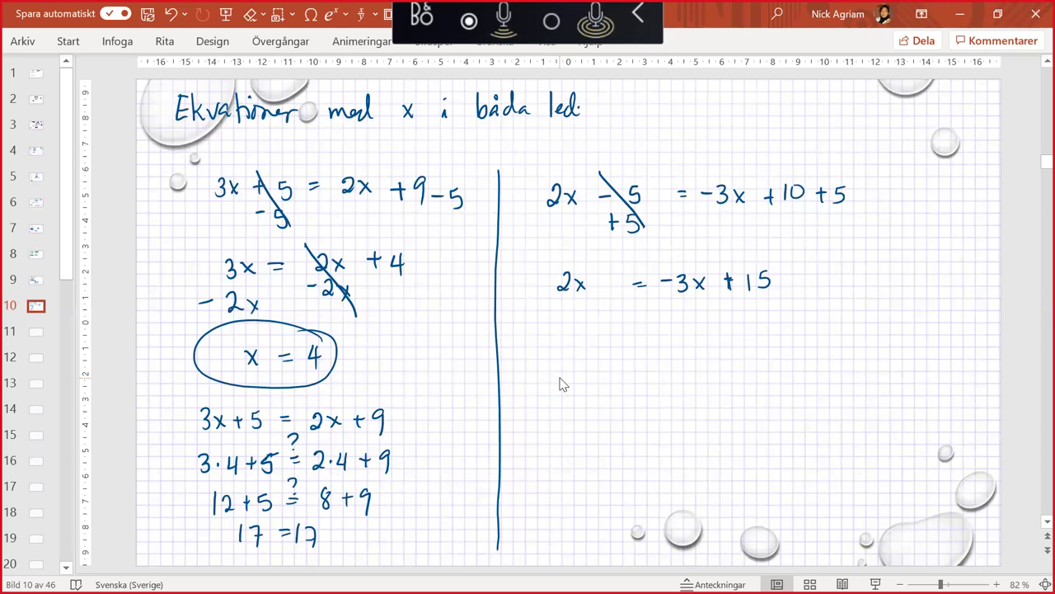
Ink +3x under both sides, cross out −3x and +3x, and write 5x = 15
mouse_move(668, 305)
mouse_down()
mouse_move(668, 325)
mouse_move(674, 314)
mouse_move(707, 325)
mouse_up()
drag(707, 310, 696, 325)
drag(551, 310, 551, 329)
mouse_move(544, 319)
mouse_down()
mouse_move(582, 325)
mouse_move(573, 327)
mouse_up()
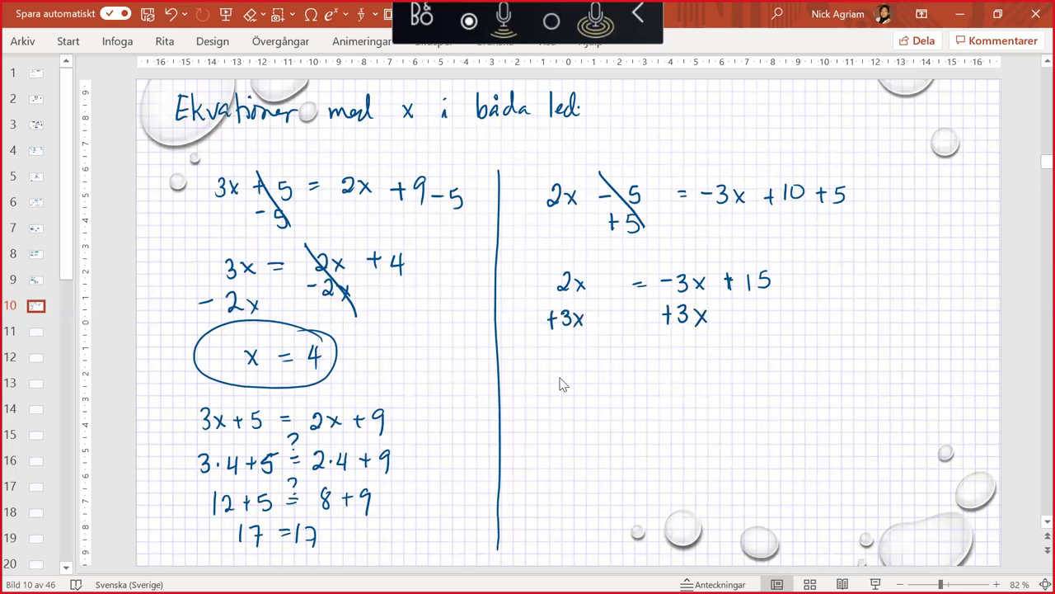
drag(627, 388, 640, 386)
drag(628, 395, 643, 395)
drag(652, 255, 701, 333)
drag(559, 389, 560, 404)
drag(559, 389, 568, 387)
drag(571, 391, 583, 402)
drag(583, 390, 572, 402)
drag(664, 379, 664, 399)
drag(678, 381, 671, 399)
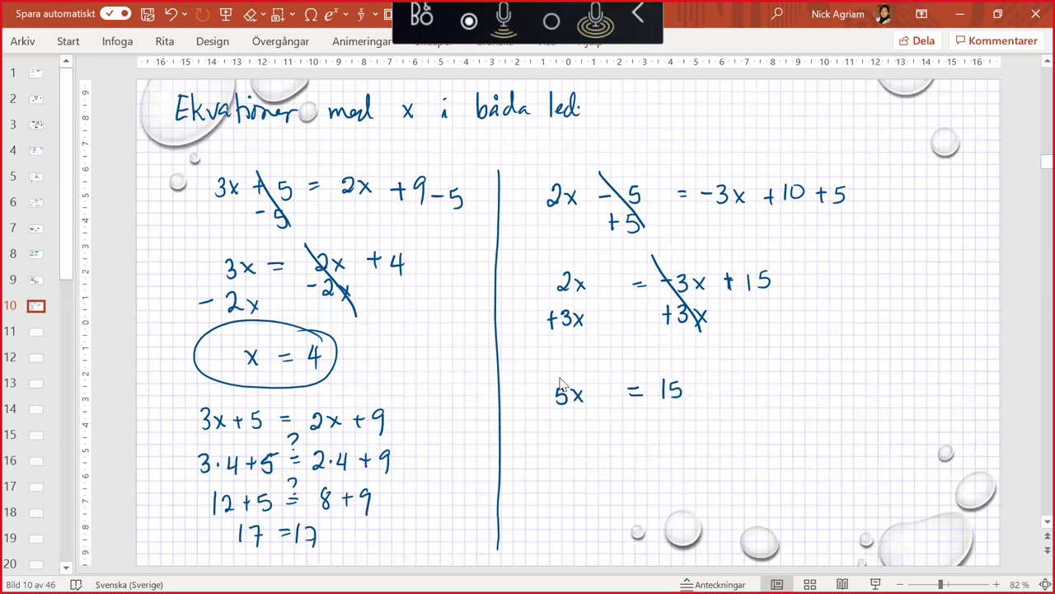
Divide both sides of 5x = 15 by 5, cancel the fives, then write and circle x = 3
mouse_move(558, 411)
mouse_down()
mouse_move(590, 410)
mouse_move(562, 434)
mouse_up()
drag(665, 407, 689, 405)
drag(679, 415, 666, 430)
drag(549, 379, 568, 433)
drag(577, 468, 588, 487)
mouse_move(587, 468)
mouse_down()
mouse_move(577, 486)
mouse_move(615, 474)
mouse_up()
drag(603, 483, 616, 482)
drag(627, 470, 628, 488)
mouse_move(657, 469)
mouse_down()
mouse_move(604, 514)
mouse_move(657, 464)
mouse_up()
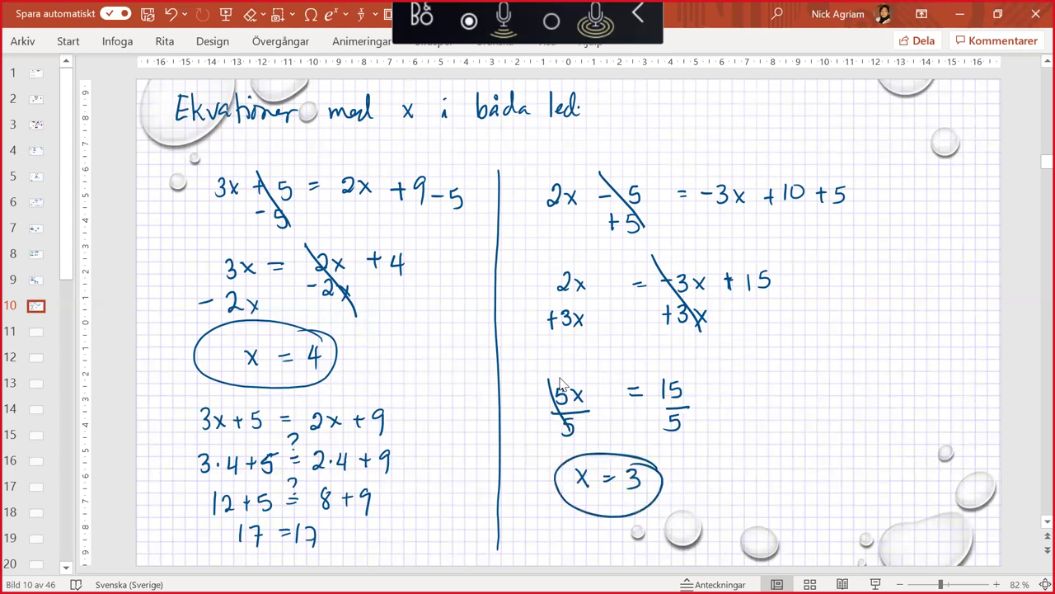
Rewrite the check line 2x − 5 = −3x + 10 below the solution
click(788, 350)
drag(770, 343, 797, 355)
drag(797, 343, 786, 356)
drag(813, 350, 822, 351)
drag(839, 341, 830, 359)
drag(857, 346, 865, 351)
drag(880, 349, 893, 347)
drag(894, 341, 896, 359)
drag(911, 344, 921, 358)
drag(920, 344, 911, 358)
drag(930, 352, 935, 358)
mouse_move(945, 344)
mouse_down()
mouse_move(947, 359)
mouse_move(956, 346)
mouse_up()
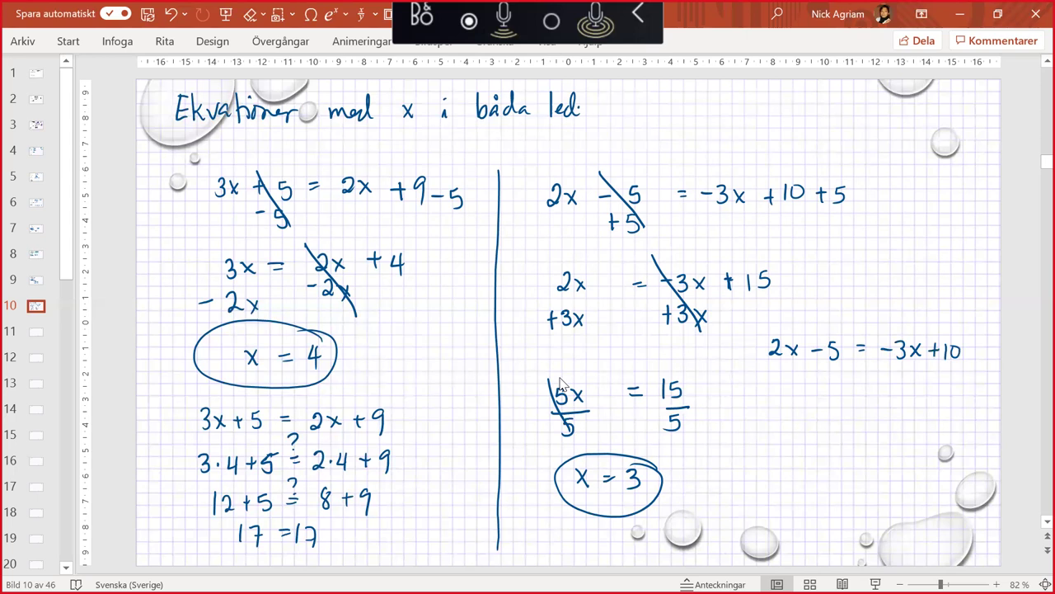
Substitute x = 3 to write 2·3 − 5 ?= −3·3 + 10
drag(767, 387, 780, 403)
drag(786, 394, 793, 401)
drag(820, 395, 869, 388)
drag(862, 393, 871, 392)
drag(878, 384, 918, 396)
click(912, 387)
drag(935, 385, 945, 384)
drag(940, 378, 953, 396)
drag(962, 380, 961, 380)
drag(854, 366, 859, 373)
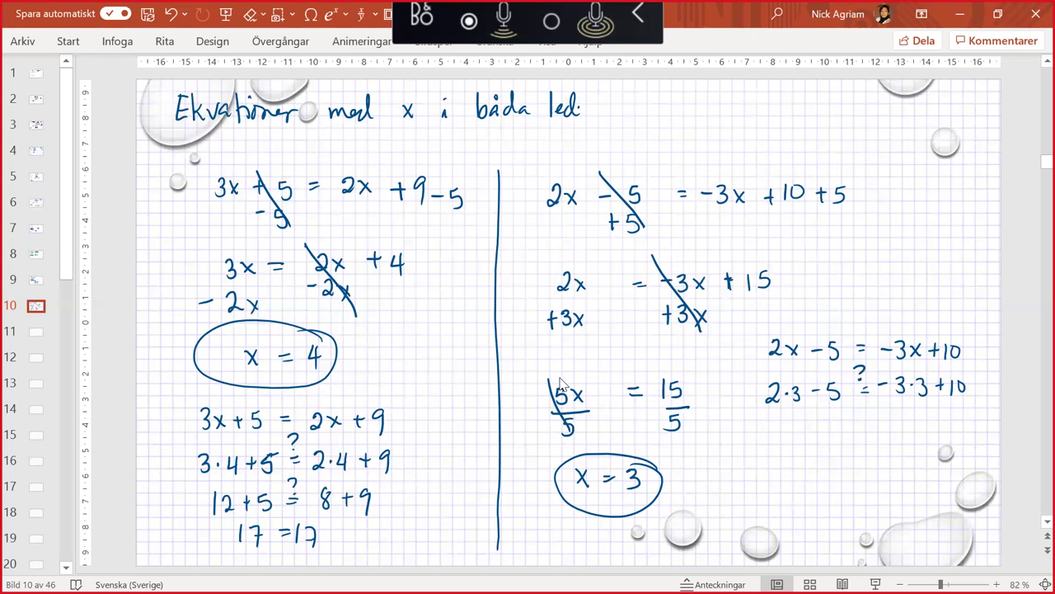
Simplify the check to 6 − 5 = −9 + 10 and then 1 = 1
drag(791, 426, 785, 437)
drag(800, 437, 808, 436)
drag(821, 430, 822, 444)
drag(856, 432, 871, 432)
mouse_move(856, 440)
mouse_down()
mouse_move(871, 440)
mouse_move(869, 420)
mouse_move(901, 432)
mouse_up()
mouse_move(906, 425)
mouse_down()
mouse_move(915, 426)
mouse_move(909, 444)
mouse_up()
drag(927, 432, 939, 432)
drag(933, 425, 933, 440)
mouse_move(943, 424)
mouse_down()
mouse_move(944, 441)
mouse_move(952, 427)
mouse_up()
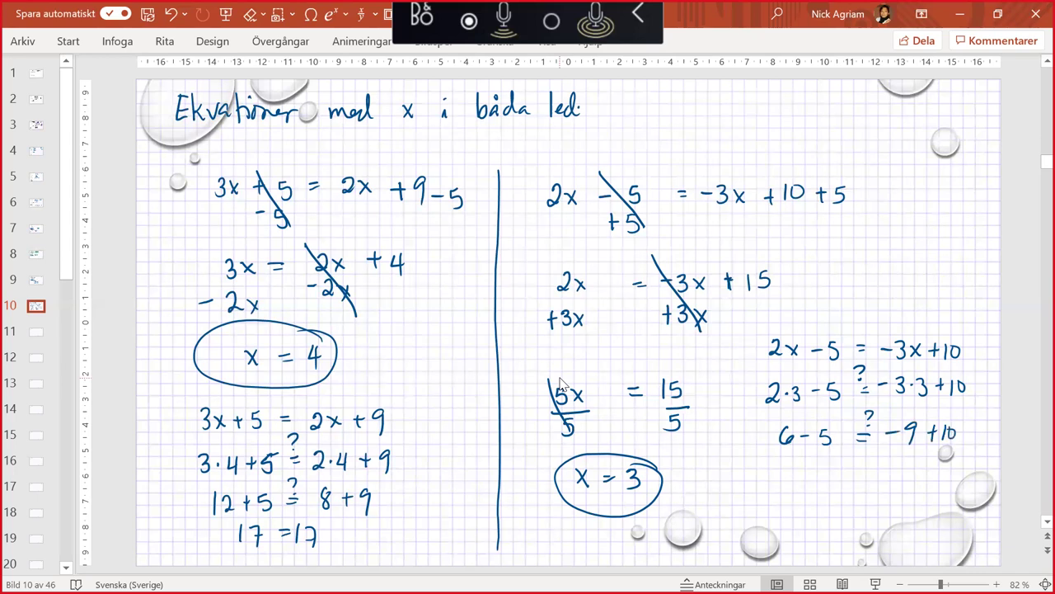
drag(807, 471, 808, 491)
drag(838, 478, 852, 477)
drag(840, 485, 864, 493)
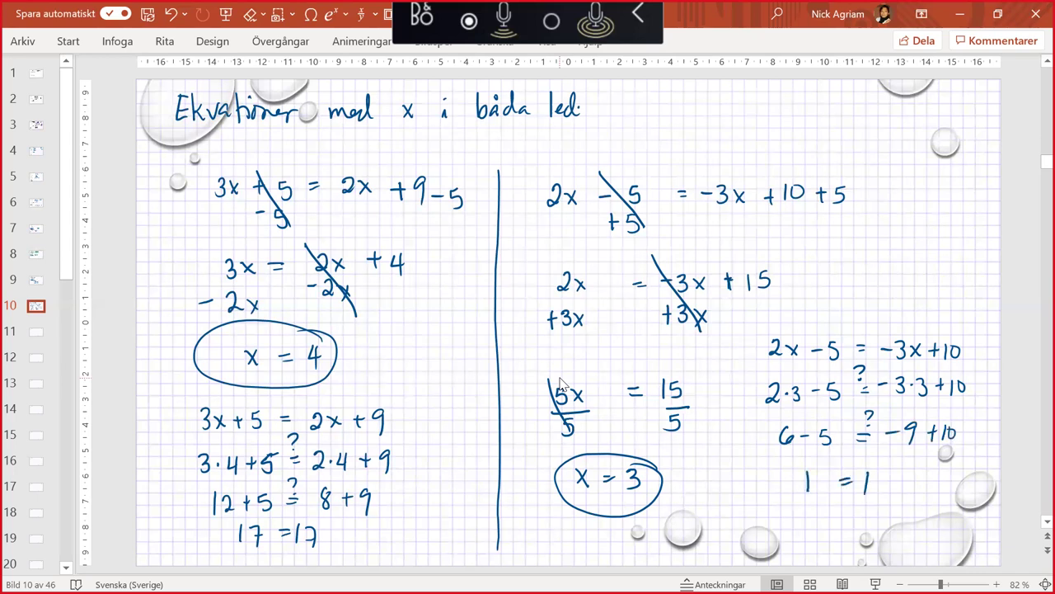
On slide 11, handwrite the equation 3/4x + 2 = 1/4x + 5
click(35, 333)
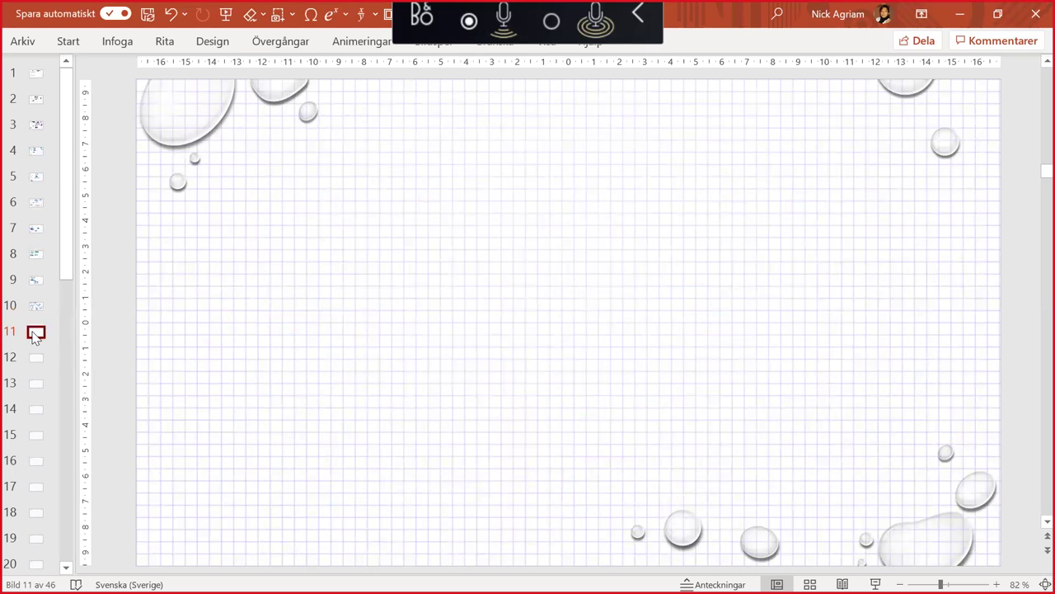
mouse_move(191, 124)
mouse_down()
mouse_move(190, 141)
mouse_move(211, 147)
mouse_move(197, 173)
mouse_move(231, 155)
mouse_up()
mouse_move(231, 140)
mouse_down()
mouse_move(220, 155)
mouse_move(268, 147)
mouse_up()
mouse_move(262, 140)
mouse_down()
mouse_move(261, 157)
mouse_move(289, 140)
mouse_move(295, 155)
mouse_up()
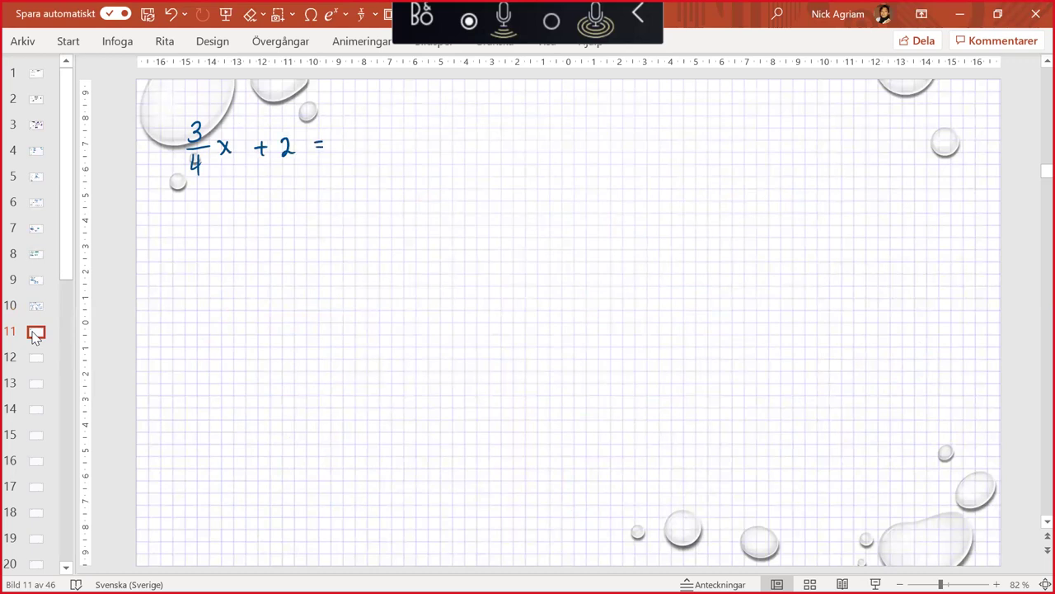
drag(345, 130, 355, 150)
mouse_move(344, 155)
mouse_down()
mouse_move(342, 167)
mouse_move(353, 165)
mouse_up()
mouse_move(349, 157)
mouse_down()
mouse_move(348, 176)
mouse_move(374, 154)
mouse_move(363, 155)
mouse_move(406, 146)
mouse_up()
drag(398, 139, 398, 156)
click(34, 334)
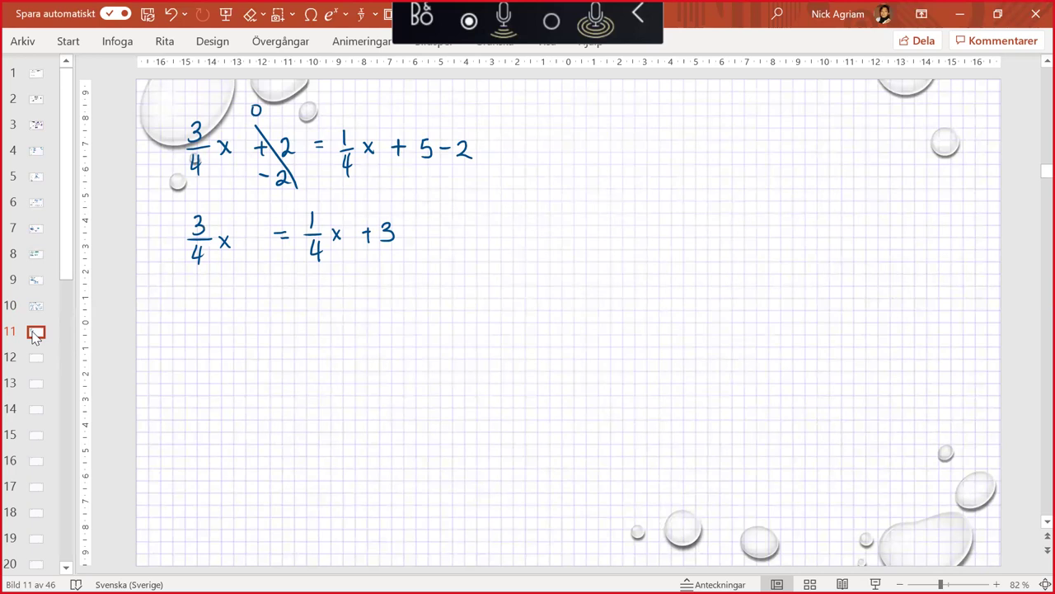
Subtract 1/4x from both sides and cross out the cancelling terms
mouse_move(321, 266)
mouse_down()
mouse_move(321, 308)
mouse_move(347, 302)
mouse_up()
drag(170, 289, 197, 289)
mouse_move(188, 293)
mouse_down()
mouse_move(209, 292)
mouse_move(195, 310)
mouse_move(203, 317)
mouse_up()
mouse_move(216, 285)
mouse_down()
mouse_move(229, 298)
mouse_move(219, 304)
mouse_up()
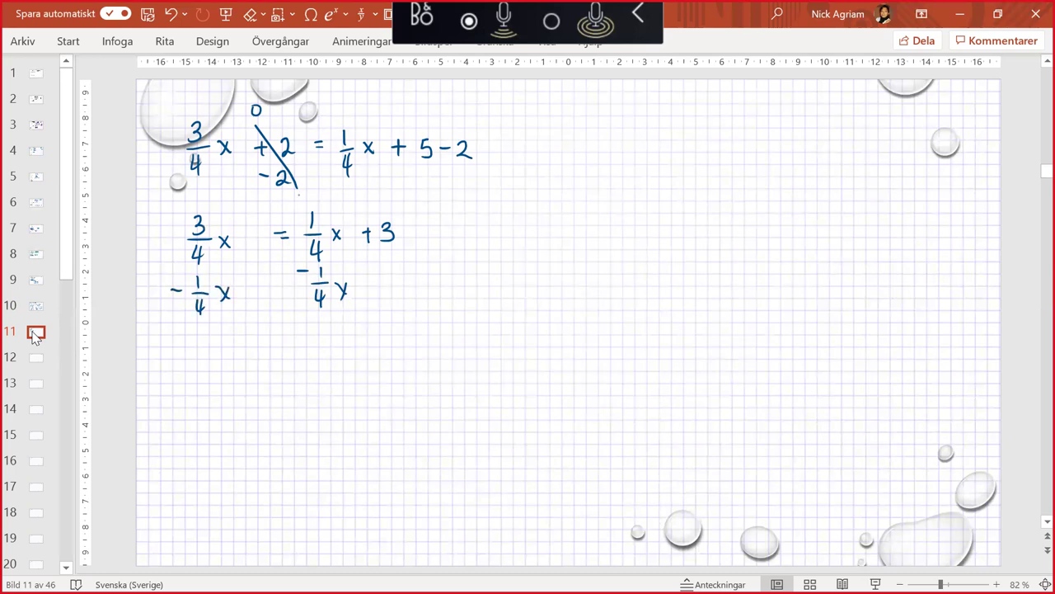
drag(298, 195, 302, 203)
drag(303, 206, 356, 307)
Write the resulting line 2/4x = 3
drag(190, 342, 203, 359)
mouse_move(182, 366)
mouse_down()
mouse_move(212, 364)
mouse_move(199, 385)
mouse_up()
drag(195, 377, 194, 394)
drag(214, 357, 227, 373)
drag(227, 356, 216, 375)
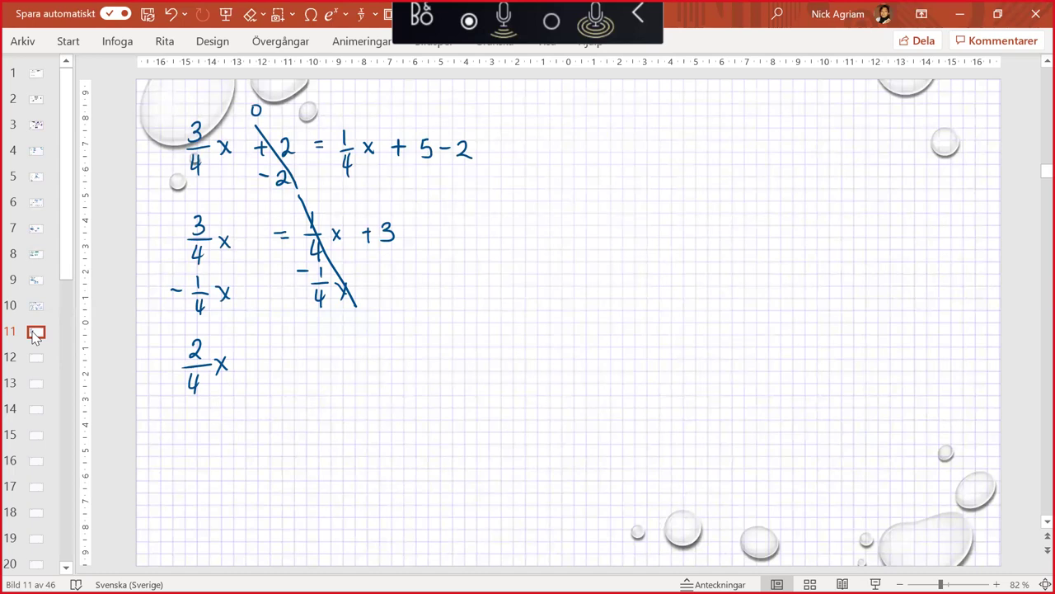
drag(263, 358, 274, 358)
mouse_move(264, 366)
mouse_down()
mouse_move(312, 354)
mouse_move(303, 371)
mouse_up()
Multiply both sides by 4, cancel the denominator, and write 2x = 12
drag(158, 356, 164, 371)
drag(161, 361, 161, 379)
drag(339, 355, 348, 366)
drag(346, 353, 346, 376)
drag(152, 350, 201, 395)
drag(195, 401, 229, 421)
drag(228, 407, 212, 421)
drag(248, 412, 257, 412)
drag(249, 418, 262, 417)
mouse_move(273, 406)
mouse_down()
mouse_move(273, 426)
mouse_move(294, 423)
mouse_up()
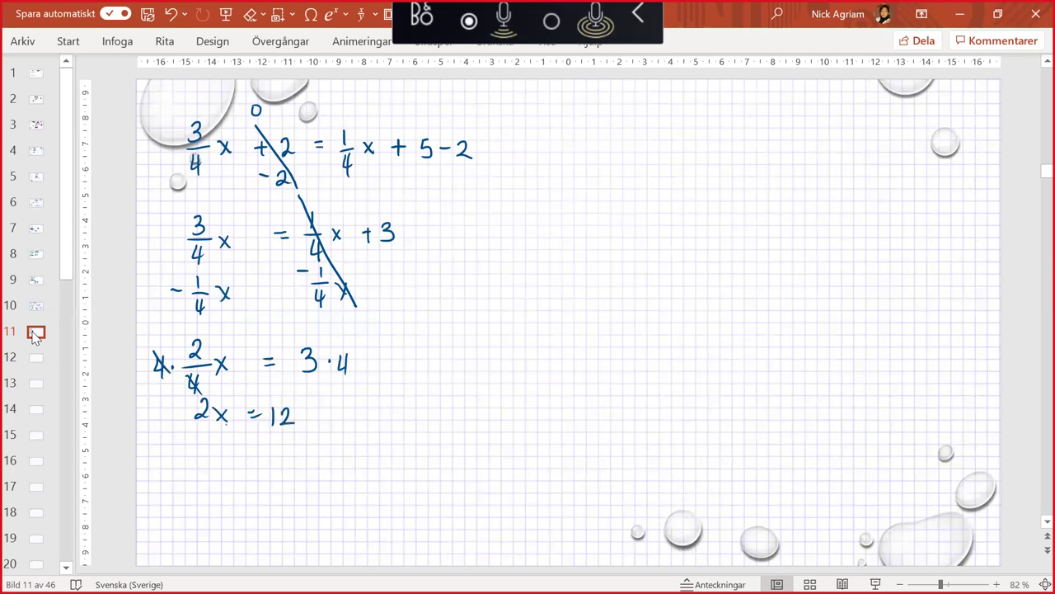
Divide both sides by 2 to reach x = 6
drag(190, 426, 228, 425)
mouse_move(202, 437)
mouse_down()
mouse_move(221, 453)
mouse_move(296, 431)
mouse_move(291, 462)
mouse_up()
mouse_move(204, 403)
mouse_down()
mouse_move(194, 425)
mouse_move(205, 461)
mouse_up()
drag(218, 486, 228, 508)
drag(228, 487, 217, 510)
drag(244, 491, 251, 495)
drag(281, 486, 272, 498)
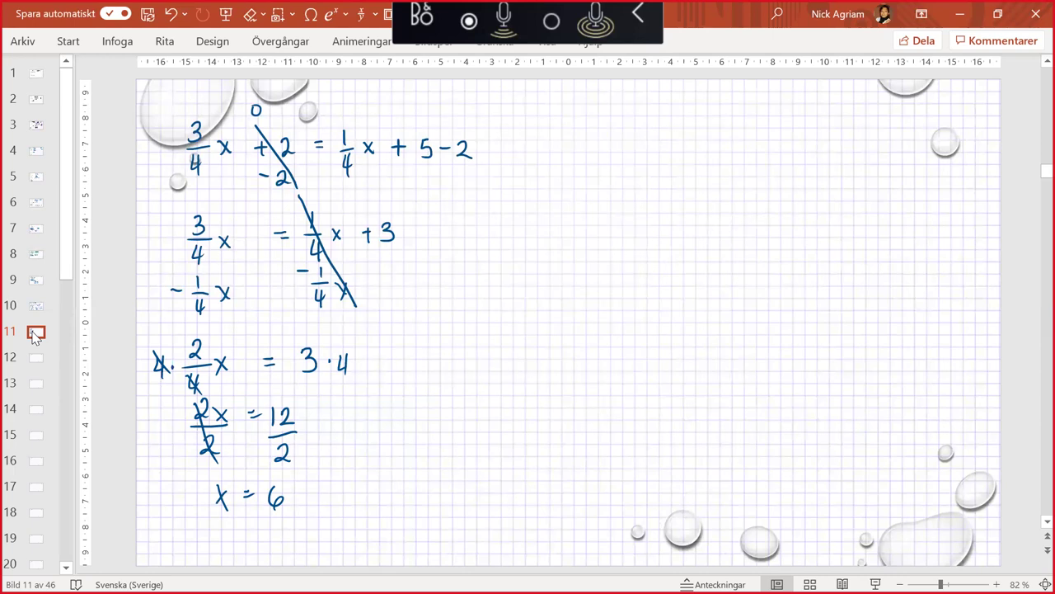
Begin the check at the right by writing 3/4·6
drag(569, 145, 570, 169)
drag(568, 174, 588, 173)
drag(575, 180, 580, 196)
click(597, 171)
mouse_move(624, 156)
mouse_down()
mouse_move(620, 174)
mouse_move(656, 170)
mouse_move(652, 184)
mouse_up()
click(638, 171)
Complete the check line 3/4·6 + 2 ?= 1/4·6 + 5
mouse_move(665, 163)
mouse_down()
mouse_move(677, 177)
mouse_move(704, 163)
mouse_up()
drag(693, 171, 704, 170)
drag(723, 152, 735, 172)
drag(725, 180, 731, 201)
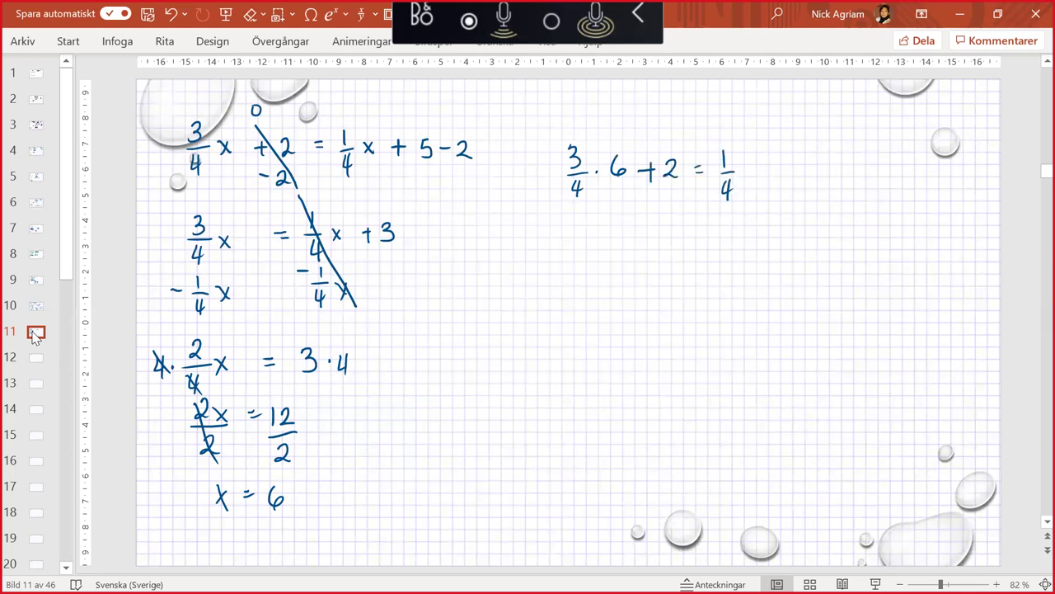
mouse_move(758, 156)
mouse_down()
mouse_move(753, 168)
mouse_move(804, 176)
mouse_up()
drag(796, 166, 797, 183)
drag(814, 168, 814, 181)
drag(690, 132, 698, 139)
click(698, 144)
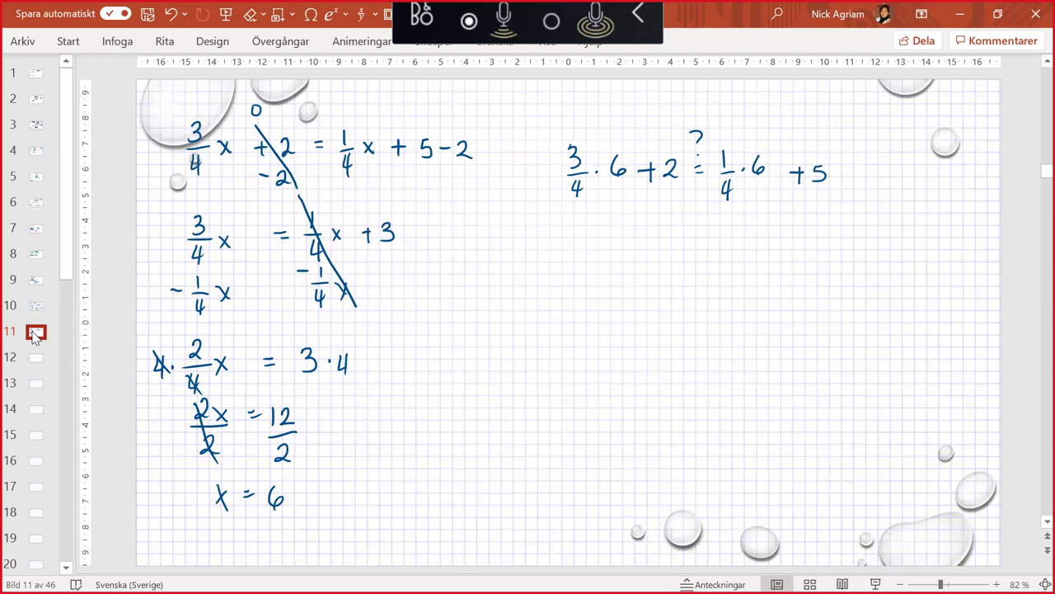
Simplify the check to 18/4 + 2 = 6/4 + 5
mouse_move(583, 228)
mouse_down()
mouse_move(581, 247)
mouse_move(594, 230)
mouse_move(602, 251)
mouse_up()
drag(589, 256, 598, 268)
drag(593, 257, 591, 280)
drag(631, 251, 645, 249)
drag(637, 242, 637, 259)
mouse_move(652, 241)
mouse_down()
mouse_move(655, 255)
mouse_move(666, 252)
mouse_up()
drag(680, 243, 711, 239)
mouse_move(709, 251)
mouse_down()
mouse_move(728, 251)
mouse_move(726, 269)
mouse_up()
click(751, 245)
mouse_move(723, 261)
mouse_down()
mouse_move(722, 277)
mouse_move(767, 246)
mouse_up()
mouse_move(759, 238)
mouse_down()
mouse_move(759, 256)
mouse_move(775, 252)
mouse_up()
drag(779, 232, 791, 231)
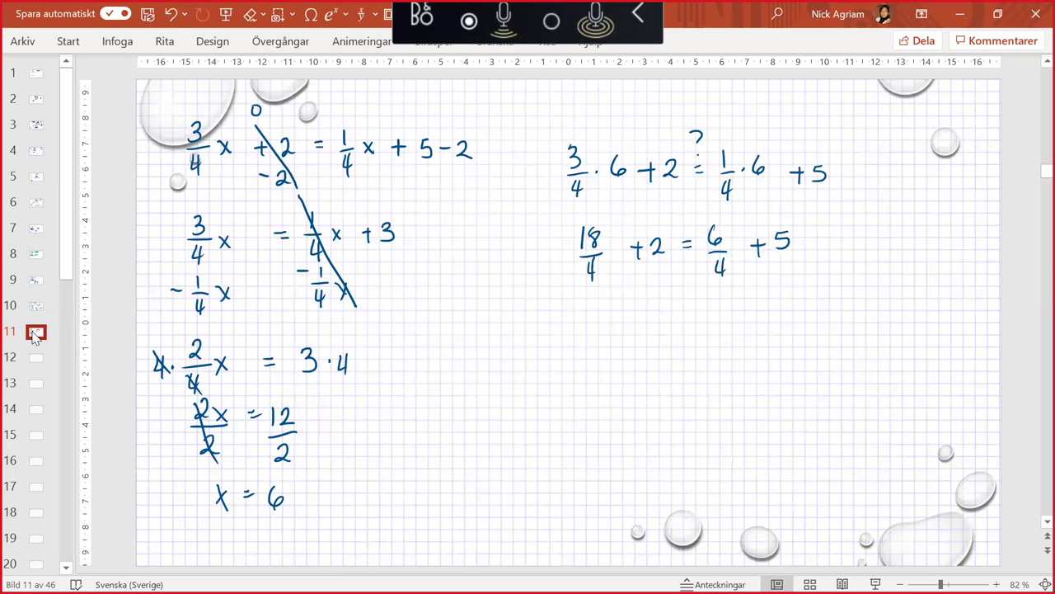
Convert to decimals: 4,5 + 2 = 1,5 + 5
drag(596, 300, 596, 314)
drag(603, 314, 601, 323)
drag(611, 300, 607, 317)
drag(624, 307, 636, 306)
mouse_move(630, 298)
mouse_down()
mouse_move(629, 315)
mouse_move(657, 314)
mouse_up()
drag(672, 302, 683, 302)
drag(672, 309, 710, 313)
mouse_move(718, 310)
mouse_down()
mouse_move(738, 304)
mouse_move(730, 313)
mouse_up()
drag(758, 294, 759, 312)
drag(752, 303, 777, 314)
drag(780, 294, 793, 293)
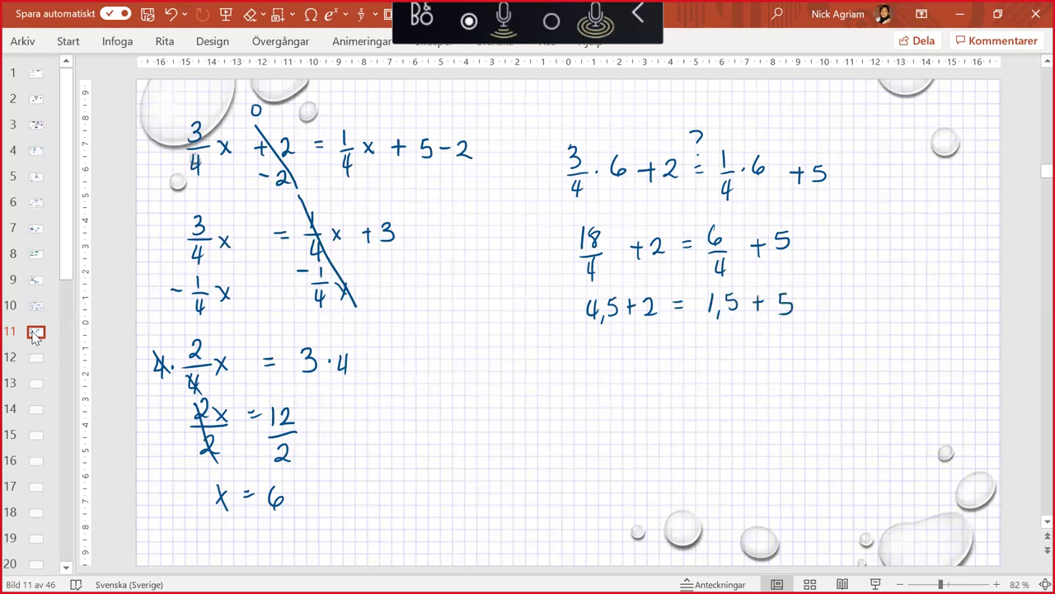
Reduce the check to 6,5 = 6,5 and circle the answer x = 6
drag(624, 336, 618, 351)
drag(630, 354, 628, 362)
drag(648, 341, 642, 361)
drag(674, 347, 685, 346)
mouse_move(674, 354)
mouse_down()
mouse_move(714, 345)
mouse_move(719, 356)
mouse_up()
drag(735, 340, 733, 355)
drag(735, 339, 745, 339)
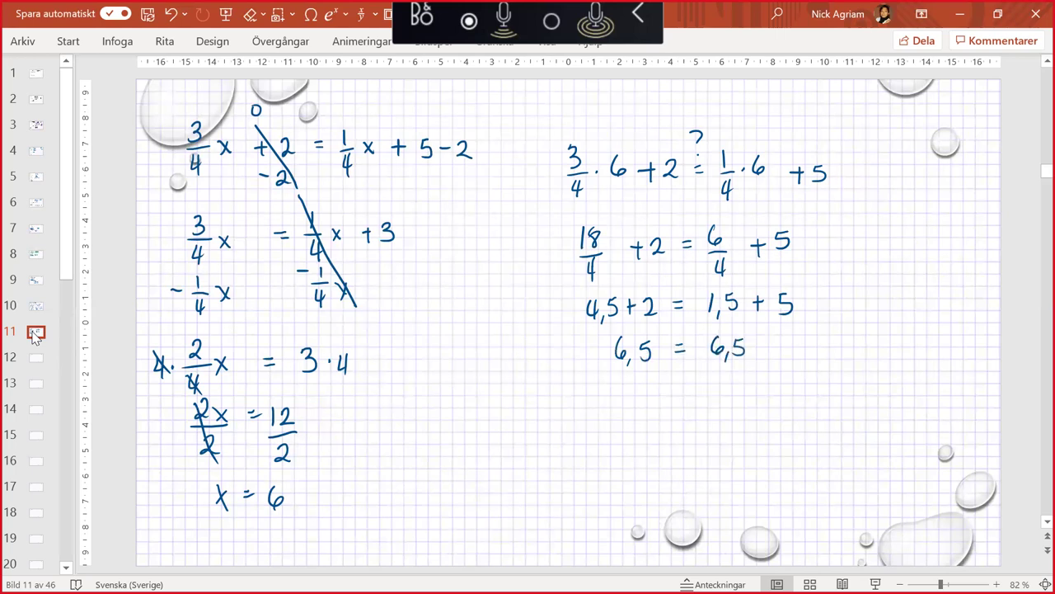
mouse_move(299, 474)
mouse_down()
mouse_move(331, 497)
mouse_move(280, 458)
mouse_up()
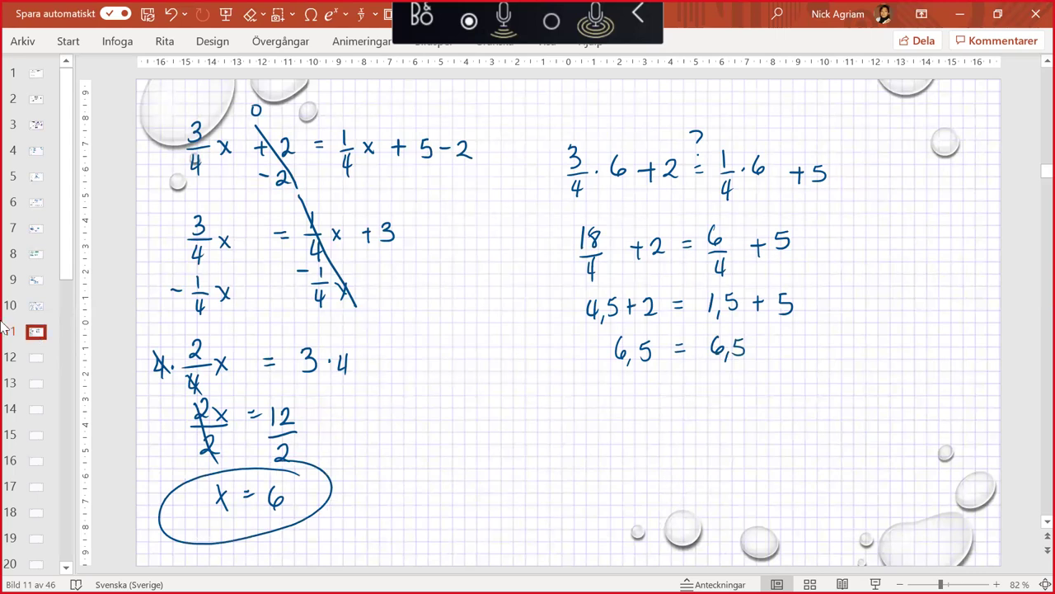
On slide 12, handwrite the left side 0,3x − 7 =
click(37, 358)
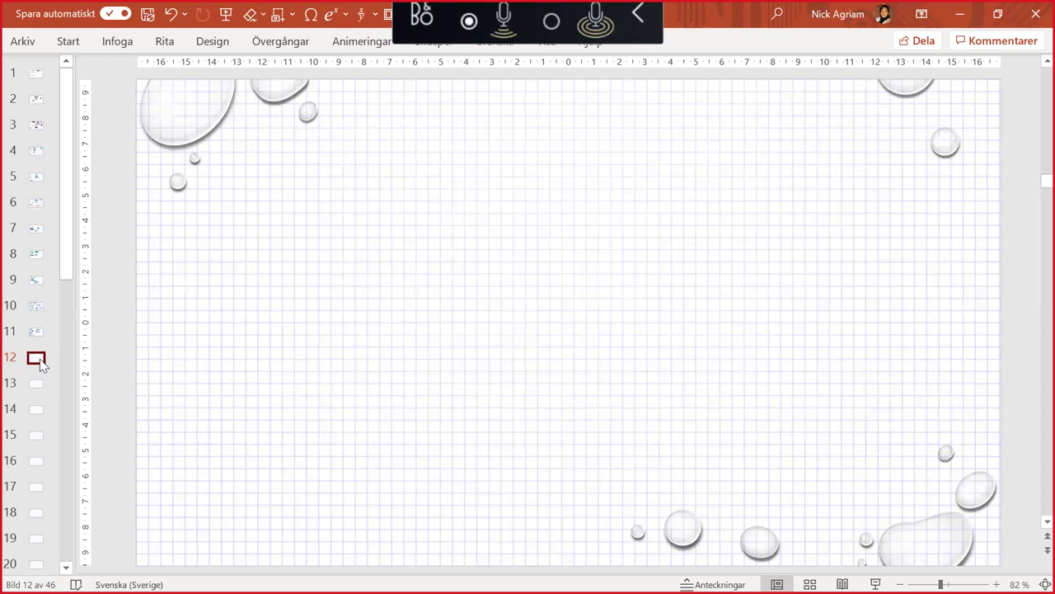
drag(227, 127, 234, 149)
mouse_move(242, 130)
mouse_down()
mouse_move(250, 130)
mouse_move(241, 145)
mouse_up()
drag(257, 131, 270, 142)
drag(270, 128, 260, 141)
click(291, 136)
mouse_move(291, 136)
mouse_down()
mouse_move(322, 149)
mouse_move(359, 133)
mouse_up()
drag(349, 139, 358, 139)
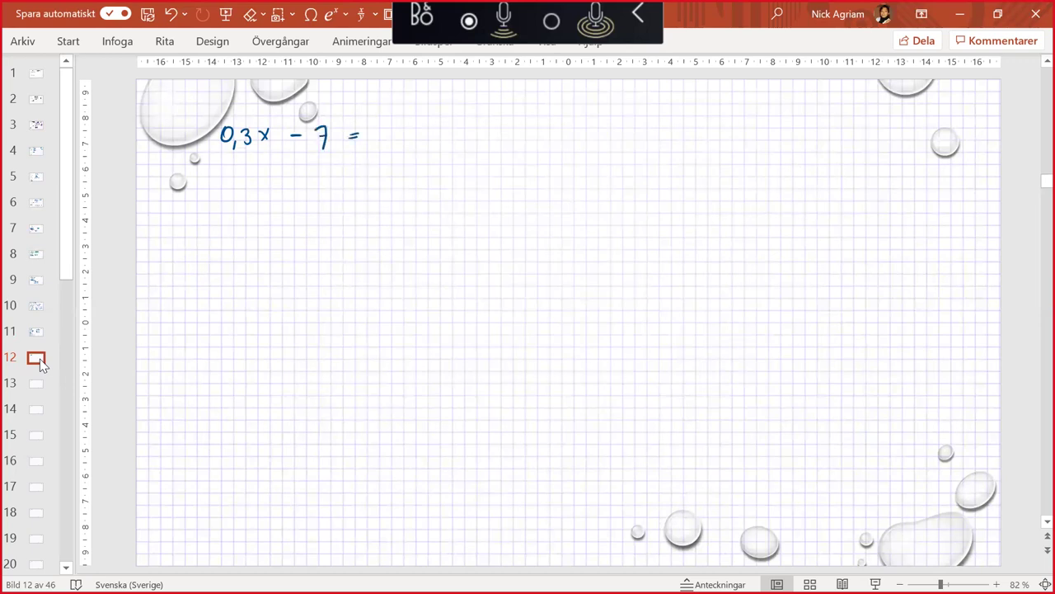
Write the right side 0,5x − 9, undoing a mistaken 7
drag(377, 126, 378, 128)
drag(388, 136, 386, 143)
drag(397, 128, 395, 148)
mouse_move(411, 134)
mouse_down()
mouse_move(410, 146)
mouse_move(449, 132)
mouse_up()
drag(470, 125, 476, 146)
key(ctrl+z)
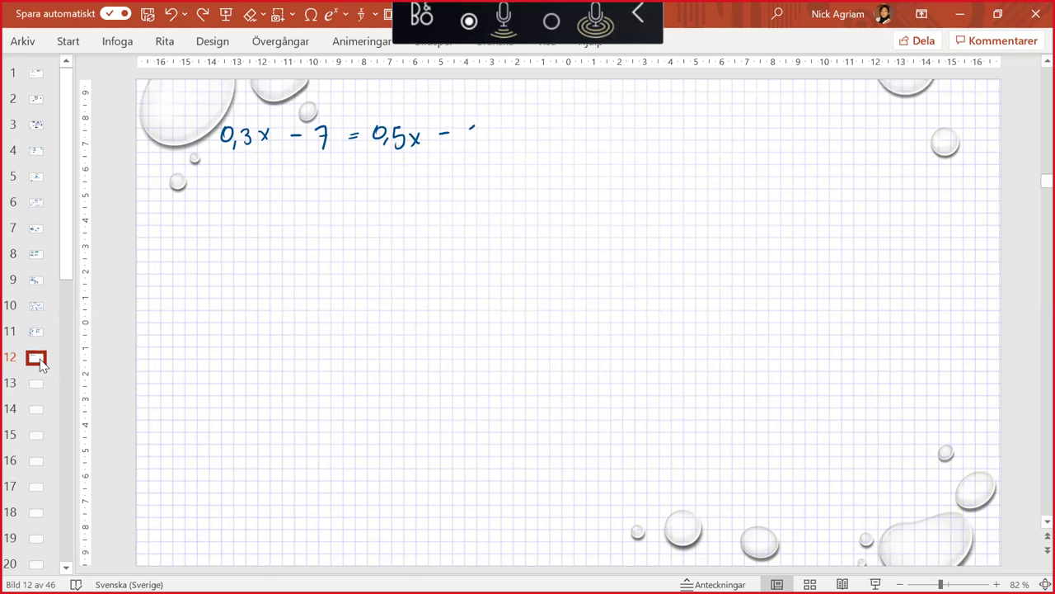
drag(472, 127, 471, 150)
drag(272, 127, 271, 148)
Underline 0,5 and rewrite the equation with sides swapped as 0,5x − 9 = 0,3x − 7
drag(413, 160, 384, 160)
drag(206, 190, 205, 192)
mouse_move(216, 206)
mouse_down()
mouse_move(254, 208)
mouse_move(243, 206)
mouse_up()
drag(263, 200, 272, 201)
mouse_move(288, 192)
mouse_down()
mouse_move(285, 213)
mouse_move(334, 193)
mouse_up()
drag(322, 201, 336, 201)
drag(360, 188, 365, 211)
drag(376, 190, 376, 208)
drag(391, 191, 401, 203)
mouse_move(401, 189)
mouse_down()
mouse_move(391, 202)
mouse_move(432, 196)
mouse_up()
drag(439, 186, 450, 211)
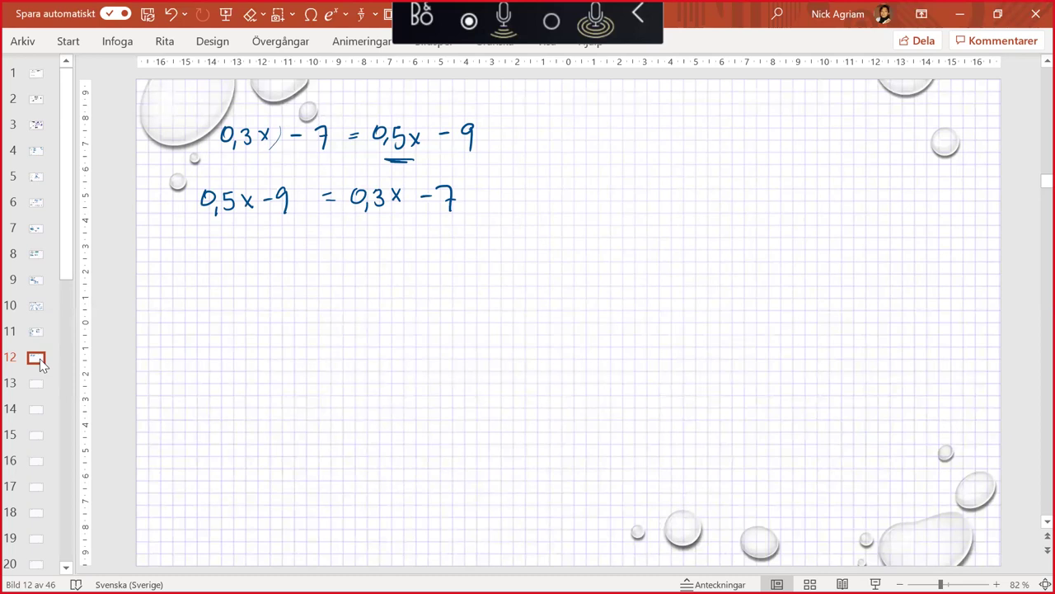
Draw an arc and an arrow showing the two sides were swapped
click(40, 361)
mouse_move(435, 114)
mouse_down()
mouse_move(351, 99)
mouse_move(318, 107)
mouse_up()
drag(306, 98, 320, 116)
mouse_move(303, 155)
mouse_down()
mouse_move(459, 158)
mouse_move(451, 171)
mouse_up()
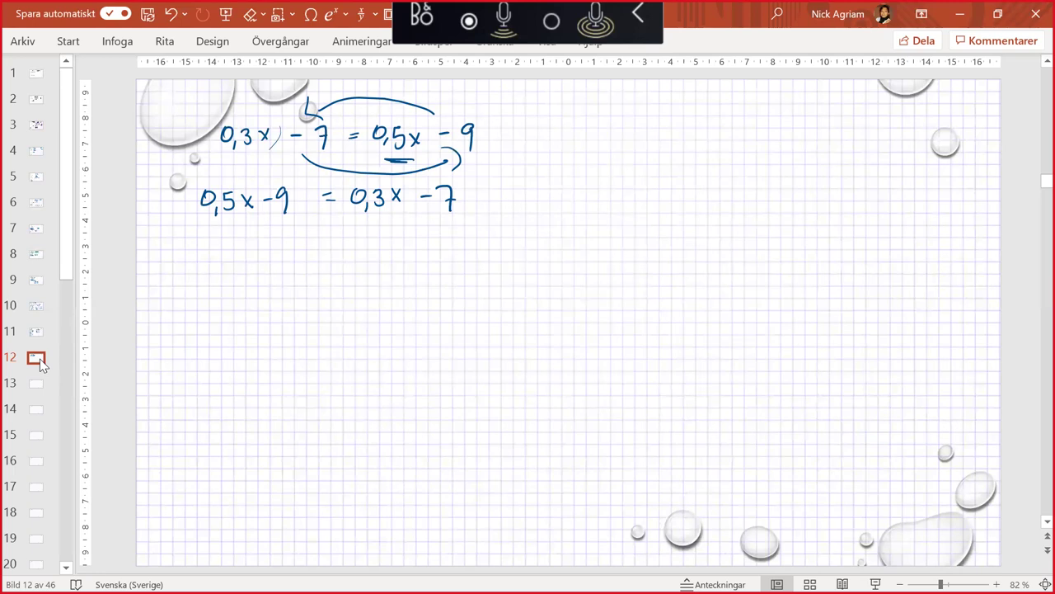
Write +9 under both sides and strike out only the cancelling −9 and +9
mouse_move(266, 226)
mouse_down()
mouse_move(281, 225)
mouse_move(273, 236)
mouse_up()
drag(293, 216, 290, 241)
drag(437, 221, 452, 219)
mouse_move(443, 215)
mouse_down()
mouse_move(443, 234)
mouse_move(454, 221)
mouse_up()
drag(454, 221, 460, 244)
drag(234, 175, 293, 250)
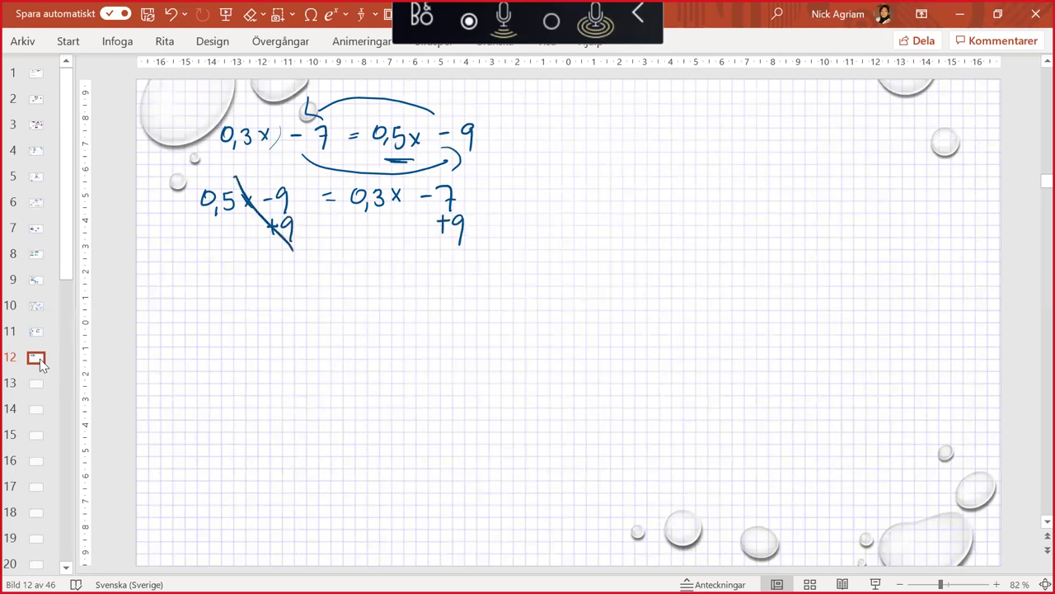
key(ctrl+z)
drag(261, 170, 304, 236)
Write the new line 0,5x = 0,3x + 2
drag(228, 268, 234, 290)
mouse_move(253, 267)
mouse_down()
mouse_move(242, 285)
mouse_move(274, 285)
mouse_up()
drag(274, 270, 262, 286)
drag(320, 270, 338, 274)
drag(353, 263, 354, 284)
mouse_move(366, 265)
mouse_down()
mouse_move(368, 282)
mouse_move(397, 281)
mouse_up()
mouse_move(396, 266)
mouse_down()
mouse_move(384, 281)
mouse_move(431, 279)
mouse_up()
drag(424, 273, 424, 286)
drag(439, 269, 454, 283)
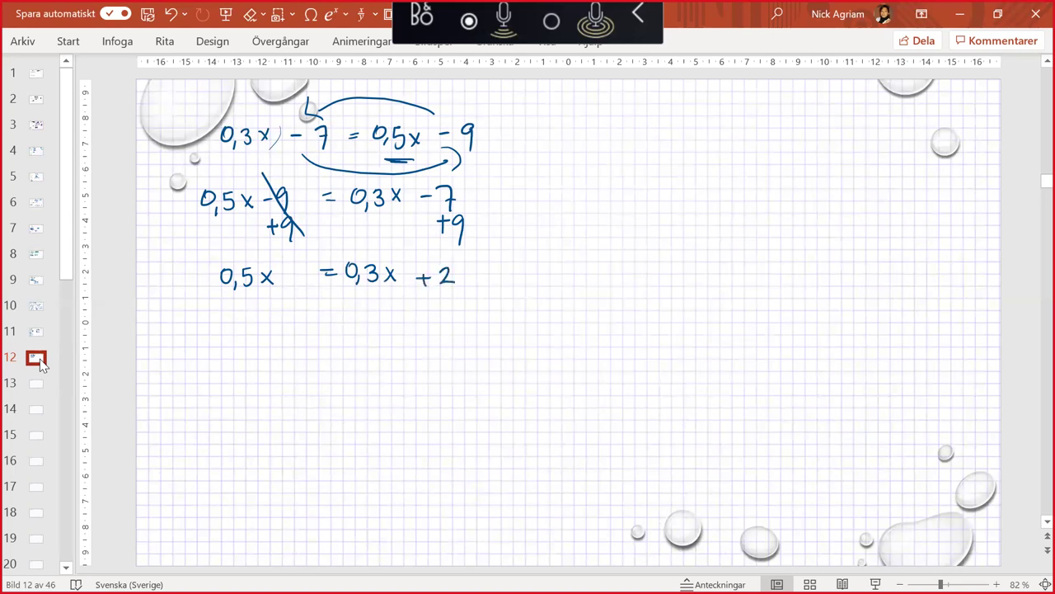
Write −0,3x under both sides and cross out the cancelling 0,3x terms on the right
drag(332, 296, 347, 295)
drag(357, 290, 360, 310)
drag(371, 295, 372, 310)
drag(390, 297, 381, 313)
drag(200, 307, 213, 306)
drag(228, 300, 234, 313)
drag(245, 300, 246, 313)
mouse_move(264, 300)
mouse_down()
mouse_move(275, 311)
mouse_move(266, 314)
mouse_up()
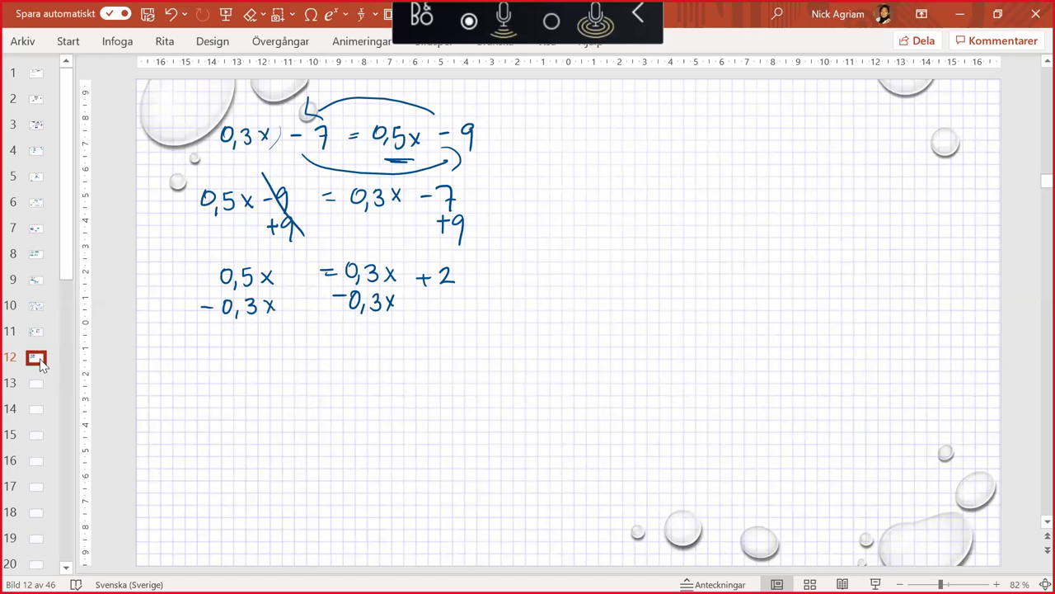
drag(338, 244, 399, 322)
Begin the next line with 0,2x =
drag(253, 354, 252, 355)
drag(260, 365, 258, 374)
drag(267, 353, 279, 368)
drag(285, 352, 297, 364)
drag(297, 352, 285, 364)
drag(320, 355, 376, 364)
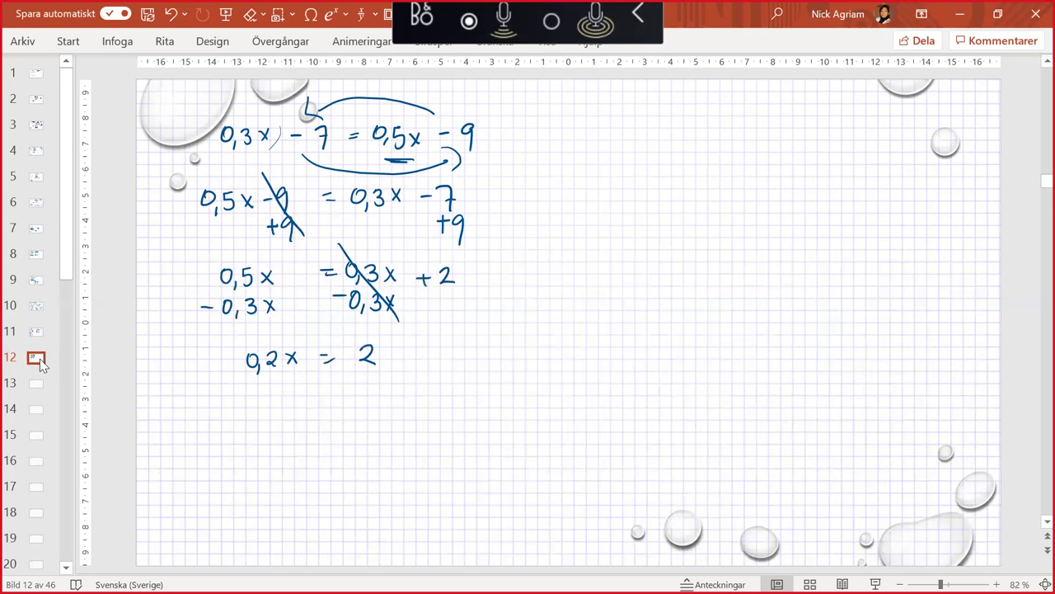
Put 0,2 under both sides of 0,2x = 2, cancel the left 0,2, and start x =
mouse_move(236, 373)
mouse_down()
mouse_move(293, 371)
mouse_move(254, 386)
mouse_up()
mouse_move(262, 392)
mouse_down()
mouse_move(261, 403)
mouse_move(281, 396)
mouse_up()
drag(353, 371, 389, 370)
drag(361, 379, 359, 380)
drag(368, 388, 387, 395)
mouse_move(242, 333)
mouse_down()
mouse_move(280, 399)
mouse_move(293, 449)
mouse_up()
drag(291, 429, 281, 450)
drag(315, 438, 323, 437)
drag(317, 445, 327, 443)
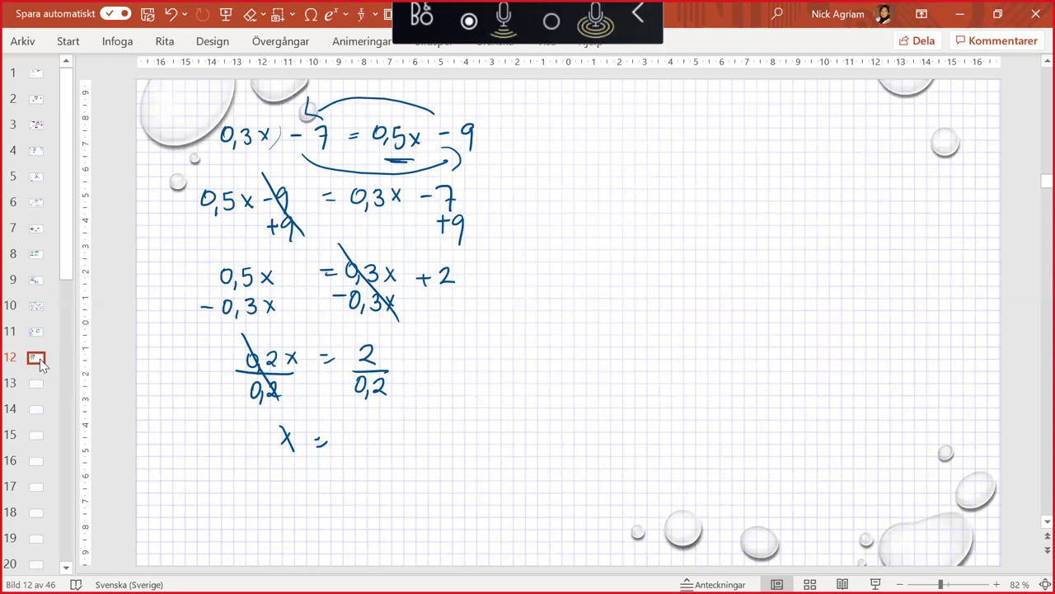
Multiply 2/0,2 by 10 top and bottom, then write x = 20/2 and x = 10
mouse_move(387, 371)
mouse_down()
mouse_move(416, 371)
mouse_move(397, 396)
mouse_move(414, 350)
mouse_up()
click(399, 358)
click(38, 359)
mouse_move(349, 443)
mouse_down()
mouse_move(389, 443)
mouse_move(360, 466)
mouse_move(371, 467)
mouse_up()
mouse_move(282, 492)
mouse_down()
mouse_move(295, 509)
mouse_move(323, 505)
mouse_up()
drag(316, 510, 325, 510)
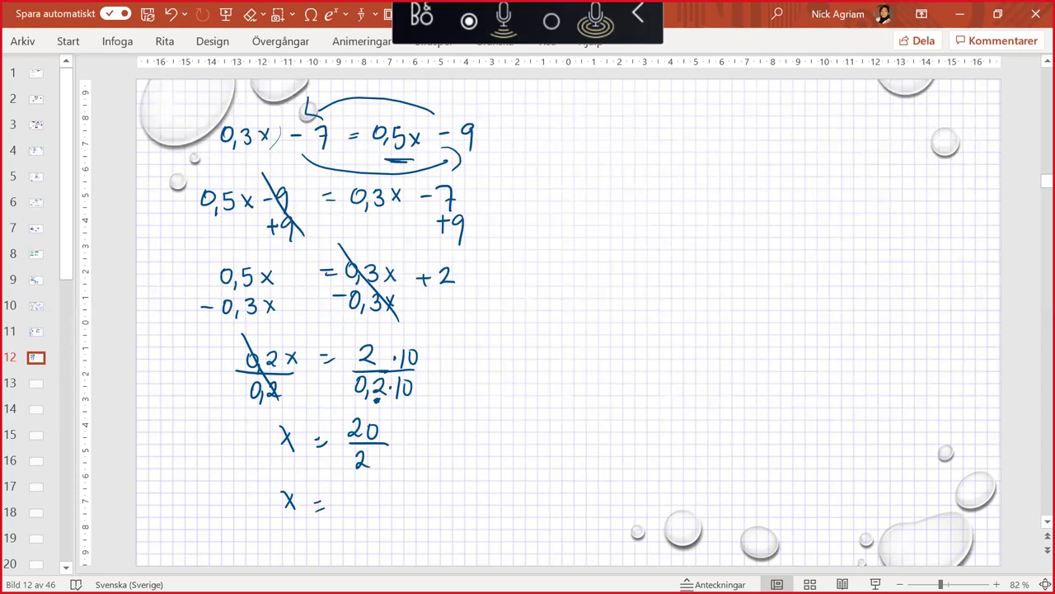
drag(349, 485, 351, 509)
mouse_move(367, 491)
mouse_down()
mouse_move(359, 505)
mouse_move(367, 490)
mouse_up()
Write the check 0,3·10 − 7 = 0,5·10 − 9 on the slide's right side
mouse_move(622, 143)
mouse_down()
mouse_move(619, 157)
mouse_move(623, 143)
mouse_up()
drag(634, 157, 631, 165)
mouse_move(641, 144)
mouse_down()
mouse_move(643, 158)
mouse_move(665, 163)
mouse_up()
click(658, 155)
mouse_move(679, 147)
mouse_down()
mouse_move(720, 150)
mouse_move(732, 168)
mouse_up()
drag(750, 152, 769, 151)
drag(744, 157, 796, 146)
drag(808, 160, 830, 157)
drag(834, 148, 835, 163)
drag(846, 152, 845, 152)
drag(858, 157, 879, 177)
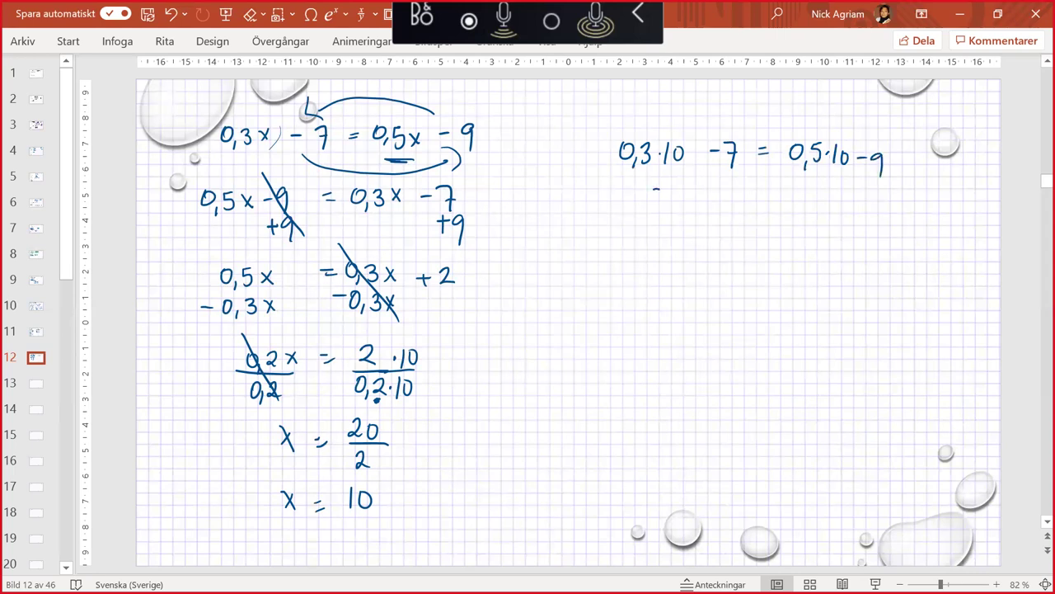
Simplify the check to 3 − 7 = 5 − 9
drag(657, 188, 655, 209)
drag(676, 198, 682, 199)
mouse_move(689, 190)
mouse_down()
mouse_move(702, 189)
mouse_move(697, 208)
mouse_up()
drag(741, 192, 752, 192)
drag(741, 198, 772, 197)
mouse_move(767, 188)
mouse_down()
mouse_move(777, 188)
mouse_move(766, 209)
mouse_up()
drag(787, 198, 796, 198)
drag(804, 189, 819, 188)
drag(819, 189, 812, 215)
Write −4 = −4 and circle the answer x = 10
drag(676, 240, 706, 247)
mouse_move(702, 238)
mouse_down()
mouse_move(700, 260)
mouse_move(737, 239)
mouse_up()
drag(723, 246, 736, 245)
drag(743, 240, 757, 240)
drag(767, 236, 773, 258)
mouse_move(366, 477)
mouse_down()
mouse_move(385, 483)
mouse_move(363, 474)
mouse_up()
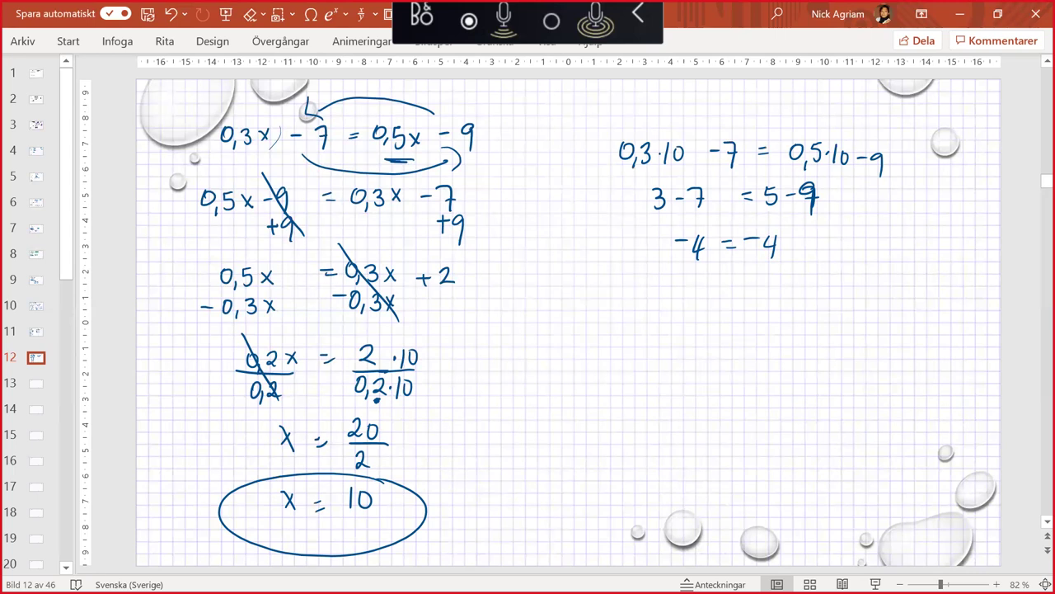
On blank slide 13, write 1/5x + 6 = 0,3x − 9, undoing a mistaken 5
click(35, 384)
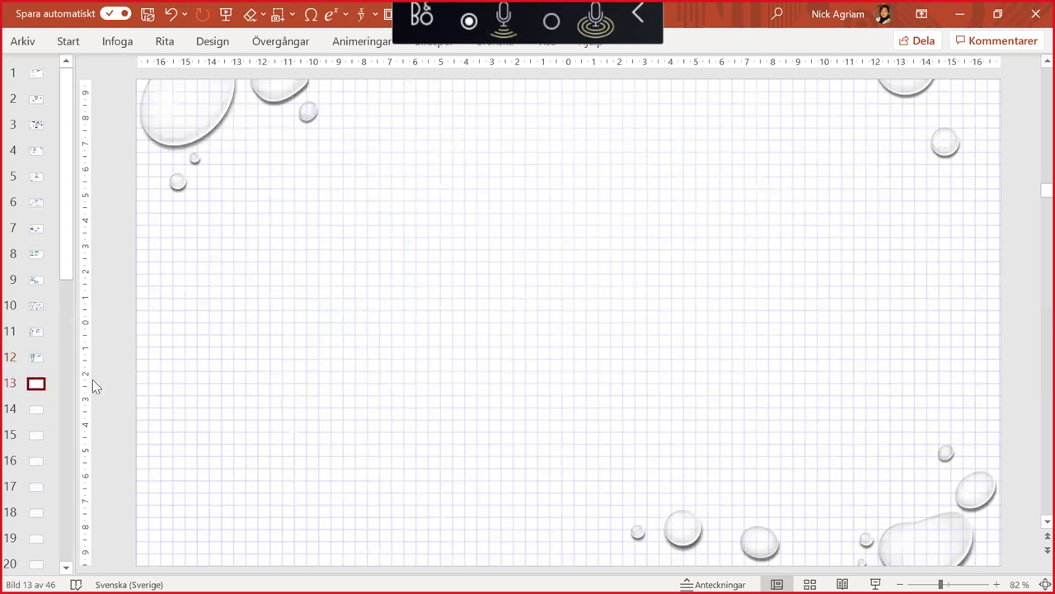
mouse_move(206, 118)
mouse_down()
mouse_move(206, 138)
mouse_move(217, 141)
mouse_up()
mouse_move(212, 146)
mouse_down()
mouse_move(203, 169)
mouse_move(239, 149)
mouse_move(228, 150)
mouse_move(275, 144)
mouse_up()
mouse_move(267, 135)
mouse_down()
mouse_move(267, 154)
mouse_move(284, 154)
mouse_up()
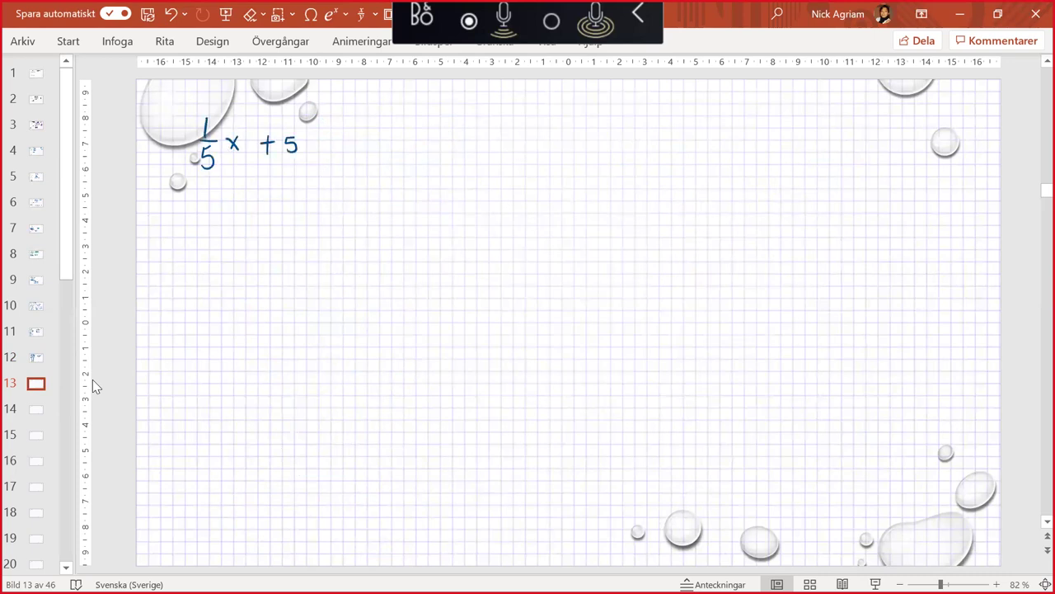
key(ctrl+z)
mouse_move(287, 136)
mouse_down()
mouse_move(288, 148)
mouse_move(335, 140)
mouse_up()
mouse_move(361, 134)
mouse_down()
mouse_move(364, 163)
mouse_move(403, 151)
mouse_up()
drag(402, 137, 392, 151)
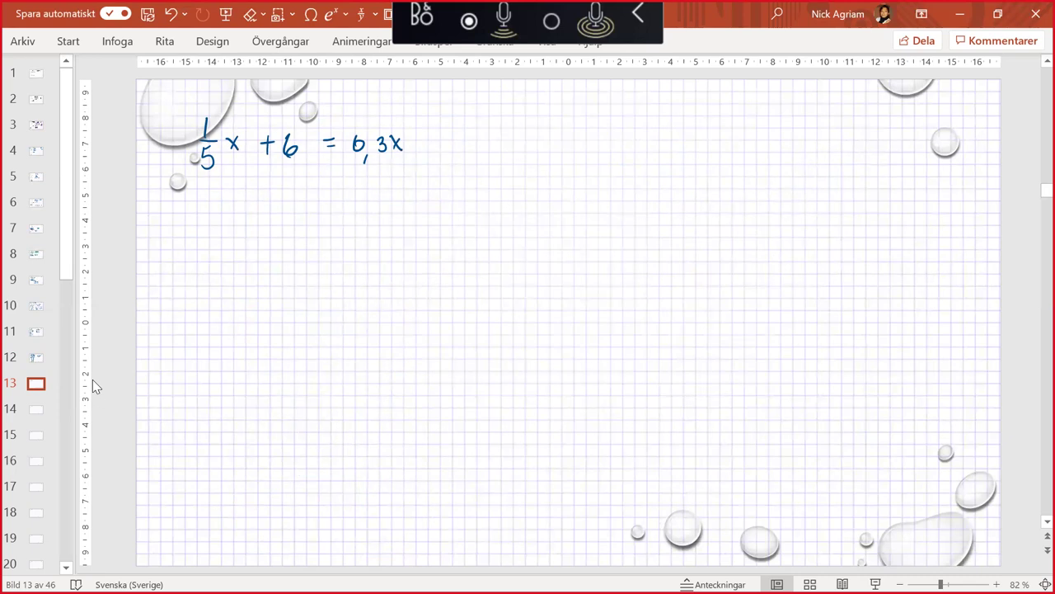
drag(411, 141, 446, 159)
Write 0,2x + 6 = 0,3x − 9 on line two
mouse_move(199, 198)
mouse_down()
mouse_move(207, 220)
mouse_move(244, 213)
mouse_up()
drag(244, 200, 234, 212)
mouse_move(261, 206)
mouse_down()
mouse_move(270, 206)
mouse_move(264, 216)
mouse_move(323, 200)
mouse_up()
drag(312, 208, 340, 197)
mouse_move(352, 205)
mouse_down()
mouse_move(349, 214)
mouse_move(387, 208)
mouse_up()
mouse_move(387, 196)
mouse_down()
mouse_move(378, 208)
mouse_move(413, 196)
mouse_up()
drag(435, 193, 436, 216)
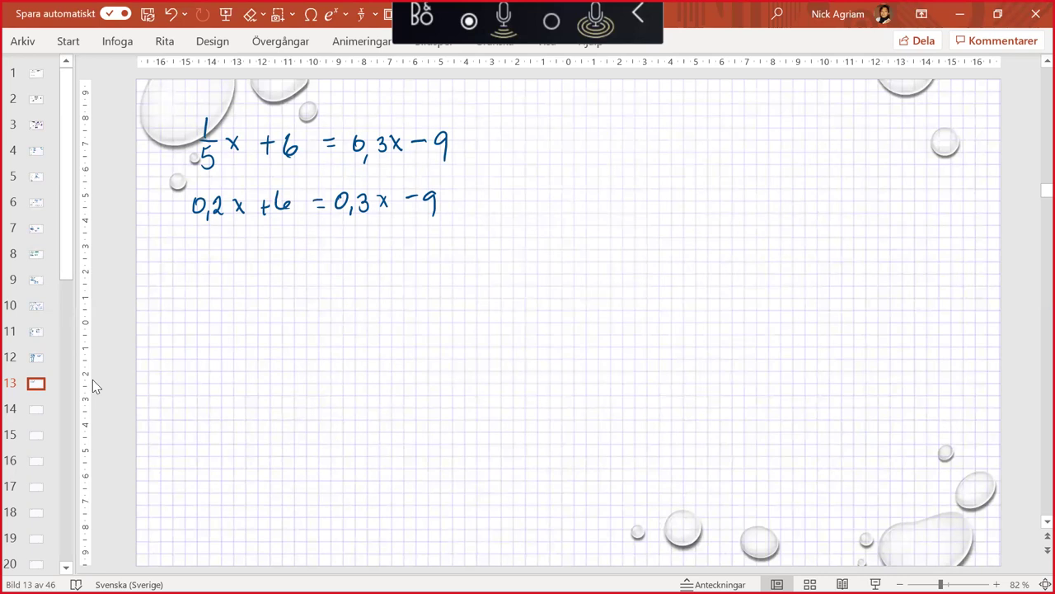
Write the swapped equation 0,3x − 9 = 0,2x + 6 on line three
mouse_move(191, 257)
mouse_down()
mouse_move(198, 278)
mouse_move(213, 265)
mouse_move(206, 276)
mouse_up()
drag(221, 261, 231, 275)
mouse_move(232, 261)
mouse_down()
mouse_move(222, 274)
mouse_move(254, 265)
mouse_up()
mouse_move(274, 259)
mouse_down()
mouse_move(263, 262)
mouse_move(272, 278)
mouse_up()
drag(301, 262, 312, 261)
drag(300, 270, 333, 256)
drag(346, 268, 344, 275)
drag(352, 258, 366, 273)
drag(373, 260, 383, 273)
drag(383, 261, 374, 273)
drag(396, 266, 407, 266)
mouse_move(402, 258)
mouse_down()
mouse_move(402, 273)
mouse_move(416, 268)
mouse_up()
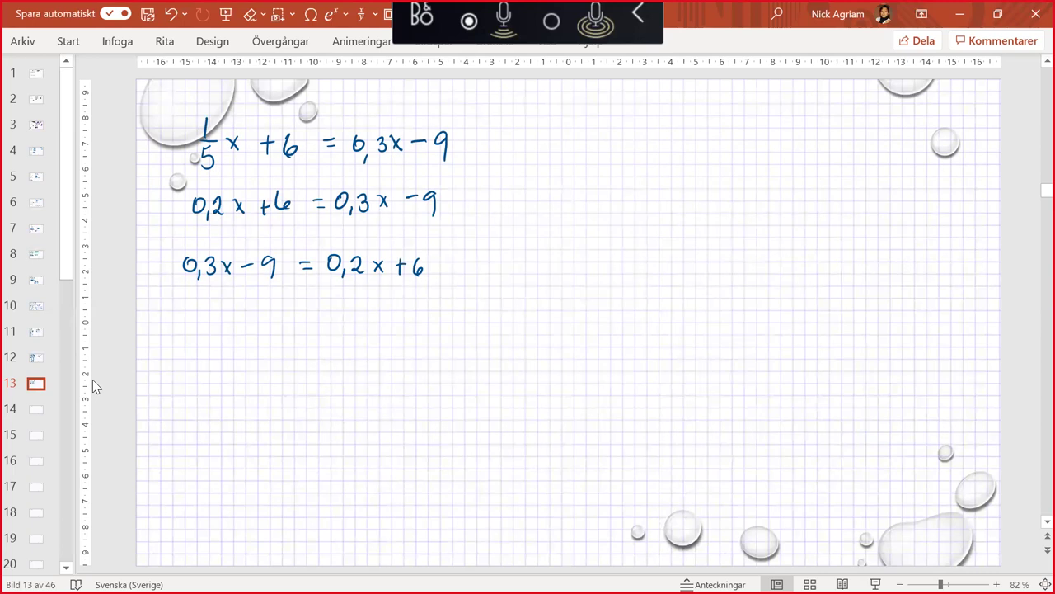
Ink +9 on both sides of slide 13's equation and cross out −9 and +9 on the left
mouse_move(255, 286)
mouse_down()
mouse_move(255, 308)
mouse_move(275, 295)
mouse_move(273, 309)
mouse_up()
drag(441, 267, 444, 277)
drag(470, 260, 468, 285)
drag(245, 245, 288, 323)
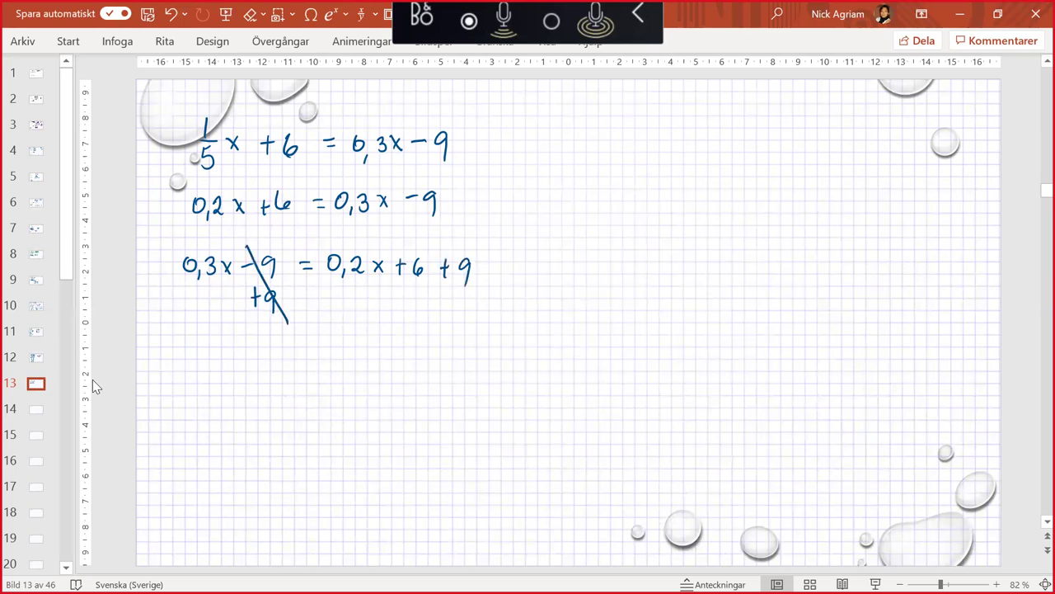
Write the simplified line 0,3x = 0,2x + 15
mouse_move(198, 333)
mouse_down()
mouse_move(202, 355)
mouse_move(240, 356)
mouse_move(232, 357)
mouse_up()
drag(265, 352, 276, 345)
mouse_move(304, 337)
mouse_down()
mouse_move(299, 355)
mouse_move(303, 337)
mouse_up()
mouse_move(310, 349)
mouse_down()
mouse_move(308, 358)
mouse_move(348, 355)
mouse_move(338, 357)
mouse_up()
drag(362, 352, 378, 350)
drag(371, 343, 370, 360)
mouse_move(389, 341)
mouse_down()
mouse_move(388, 363)
mouse_move(400, 360)
mouse_up()
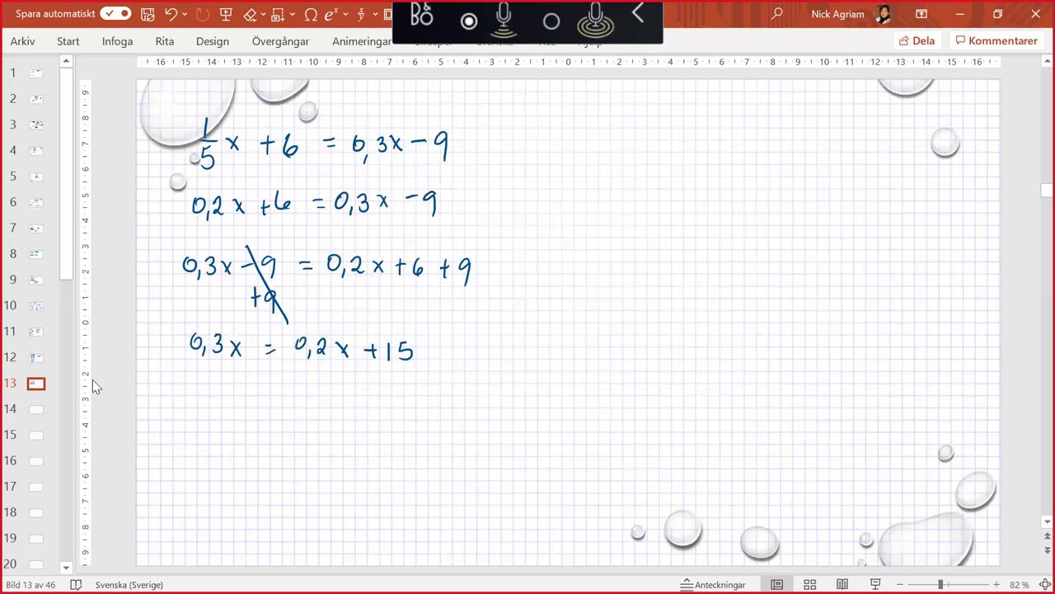
Ink −0,2x under both sides and cross out 0,2x and −0,2x on the right
drag(287, 372, 301, 371)
mouse_move(308, 371)
mouse_down()
mouse_move(312, 392)
mouse_move(330, 385)
mouse_up()
drag(333, 374, 348, 390)
drag(348, 373, 334, 391)
drag(172, 377, 183, 377)
drag(200, 371, 198, 372)
mouse_move(207, 383)
mouse_down()
mouse_move(206, 394)
mouse_move(223, 390)
mouse_up()
drag(228, 377, 242, 393)
drag(243, 376, 229, 393)
drag(298, 321, 338, 394)
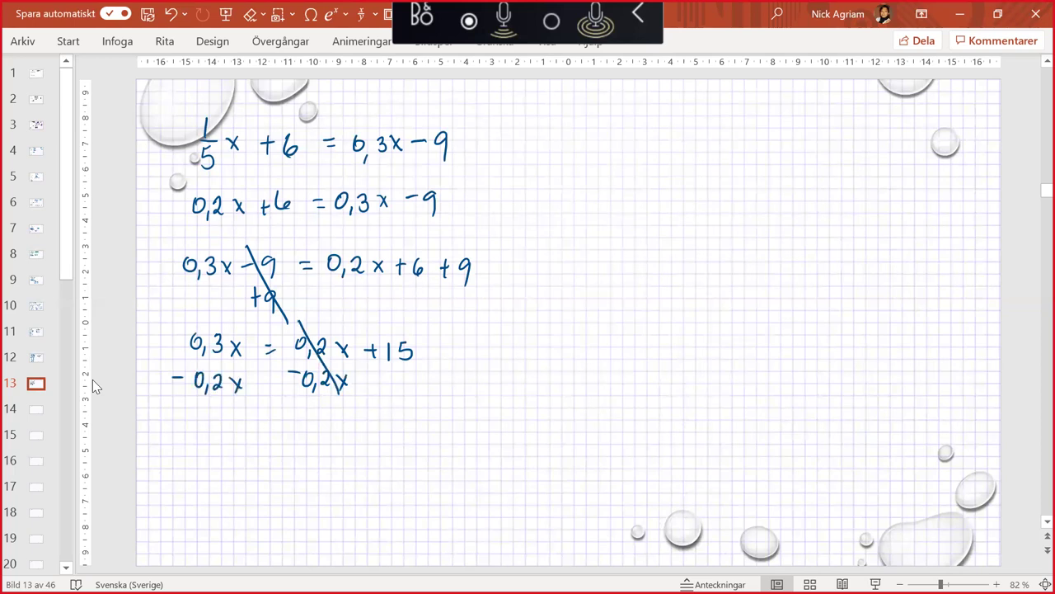
Write the resulting line 0,1x = 15
mouse_move(207, 423)
mouse_down()
mouse_move(202, 434)
mouse_move(208, 422)
mouse_up()
drag(215, 436, 225, 437)
drag(238, 424, 251, 443)
drag(252, 423, 239, 444)
drag(288, 427, 299, 427)
drag(288, 435, 311, 445)
drag(324, 424, 322, 442)
drag(325, 424, 336, 424)
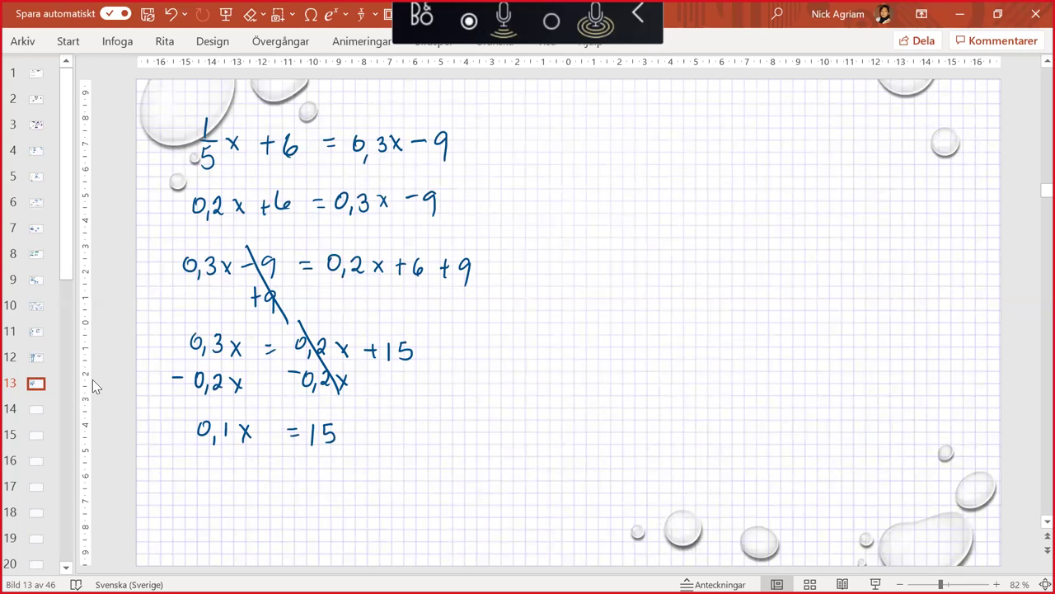
Divide both sides of 0,1x = 15 by 0,1 and cancel the 0,1 on the left
drag(193, 443, 342, 444)
click(222, 464)
drag(212, 451, 235, 473)
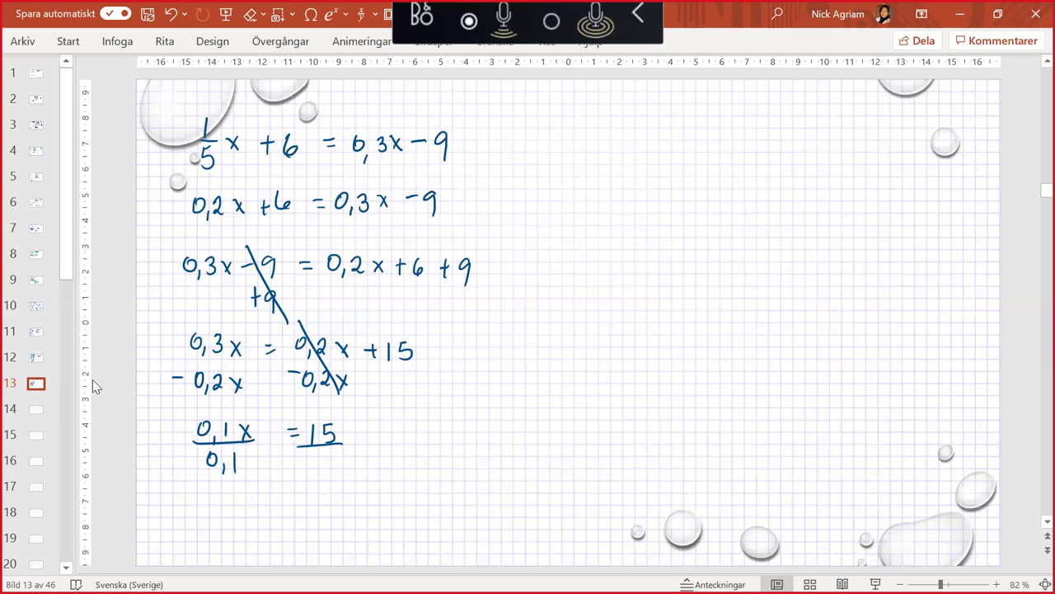
mouse_move(219, 525)
mouse_down()
mouse_move(228, 541)
mouse_move(218, 540)
mouse_up()
drag(320, 454, 318, 455)
drag(327, 465, 325, 472)
drag(338, 455, 338, 474)
drag(198, 412, 240, 475)
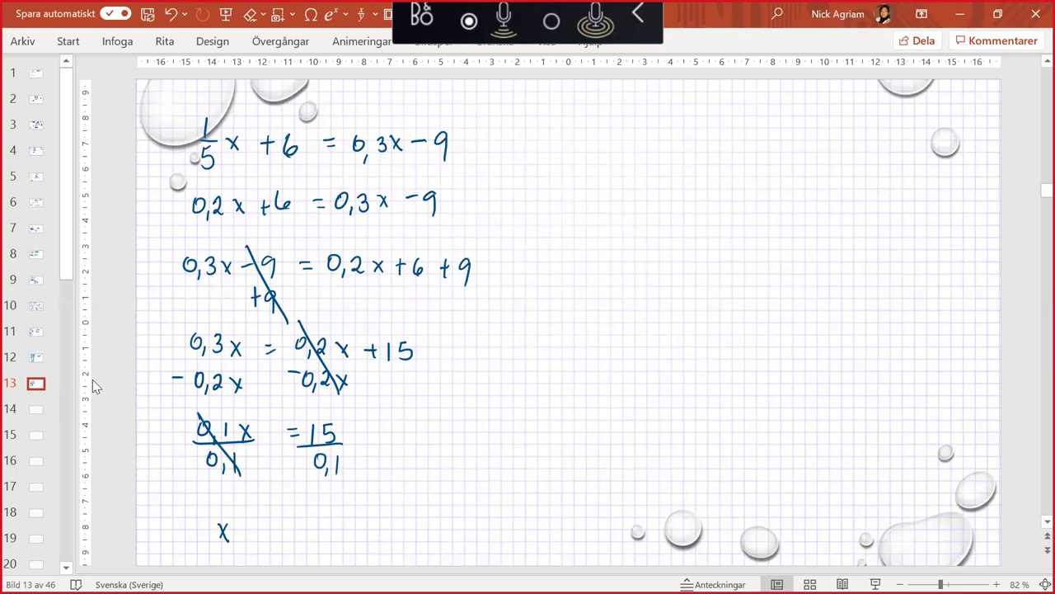
Multiply 15/0,1 by 10 top and bottom and write the answer x = 150
drag(255, 528, 264, 528)
drag(256, 532, 265, 533)
click(345, 464)
mouse_move(353, 457)
mouse_down()
mouse_move(353, 472)
mouse_move(363, 458)
mouse_up()
click(347, 430)
mouse_move(354, 423)
mouse_down()
mouse_move(354, 438)
mouse_move(362, 428)
mouse_up()
drag(288, 516, 289, 539)
drag(298, 519, 295, 537)
drag(318, 519, 317, 520)
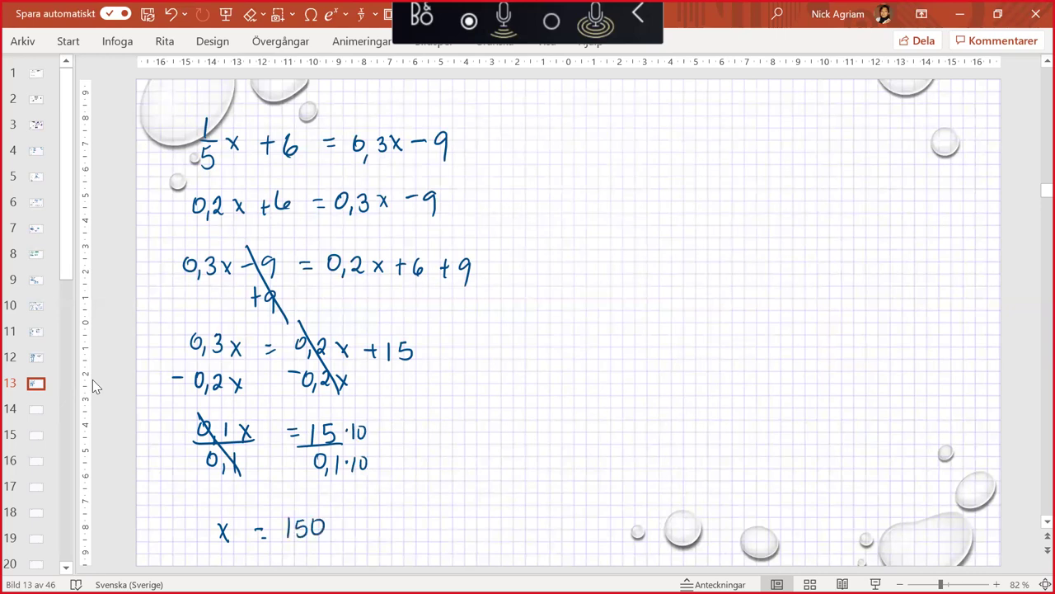